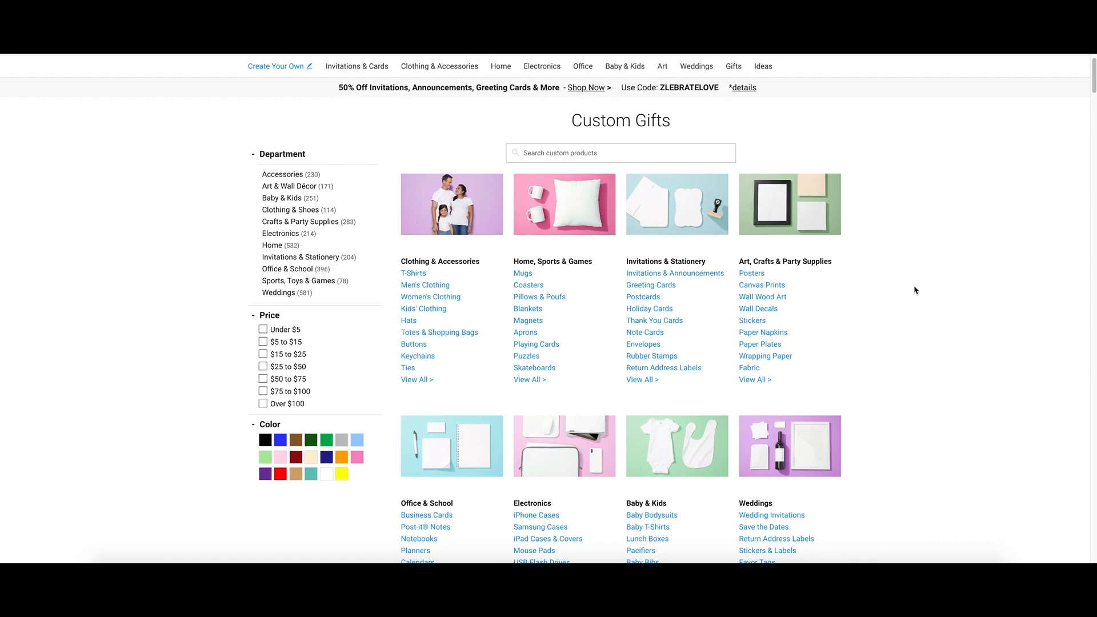
# Step: Open the Standard, 5" x 7" Folded Greeting Card from the blank greeting cards category
pyautogui.click(668, 288)
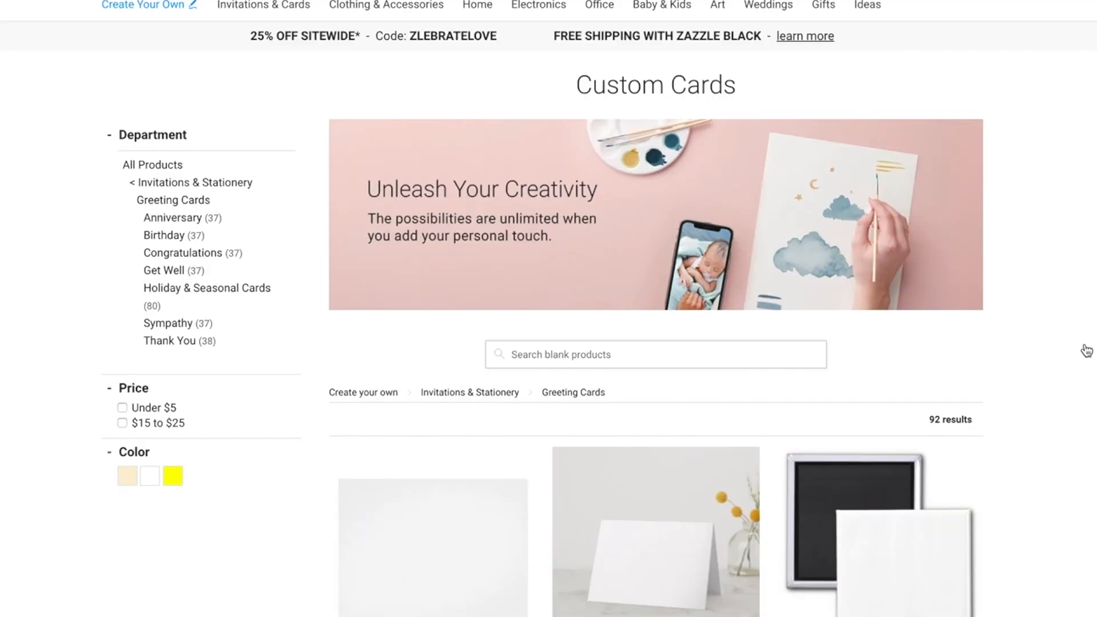
pyautogui.scroll(-4, 1083, 352)
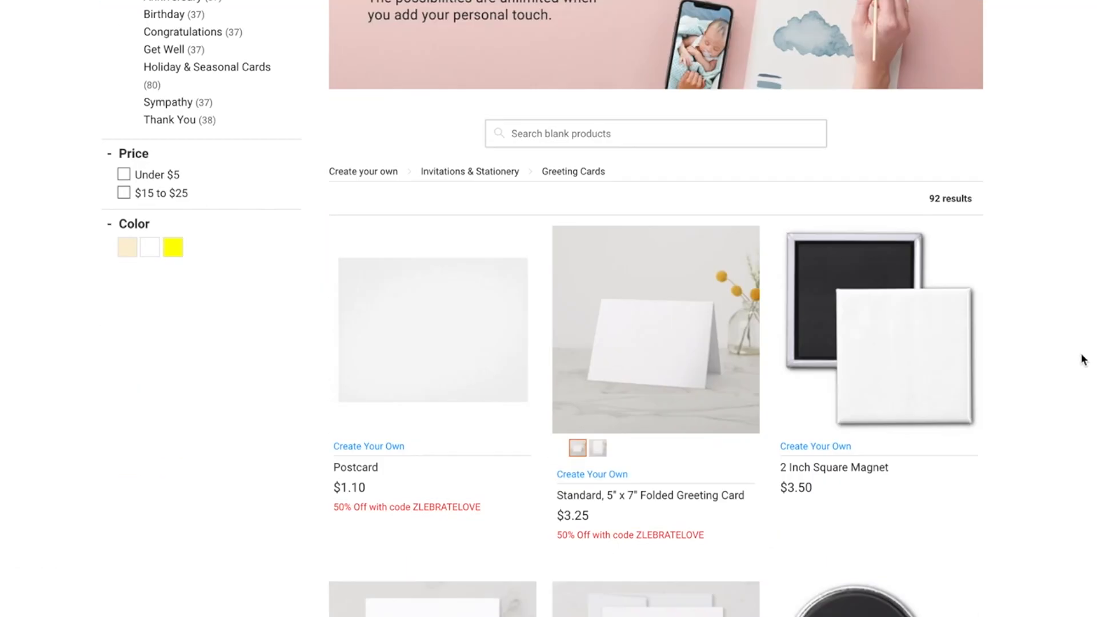
pyautogui.scroll(-3, 1083, 359)
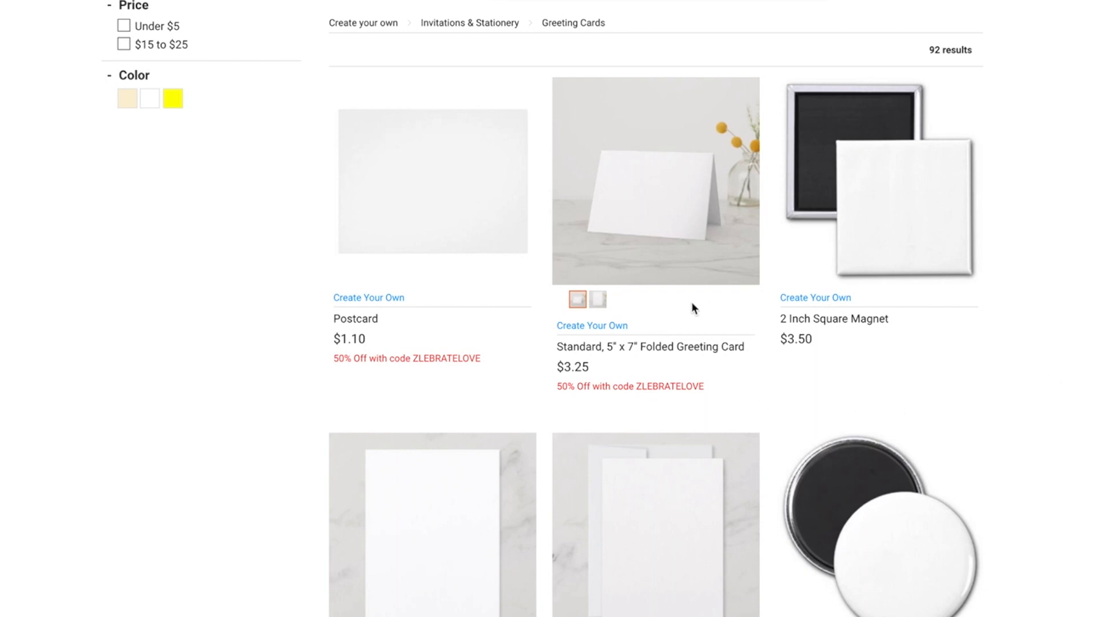
pyautogui.click(620, 330)
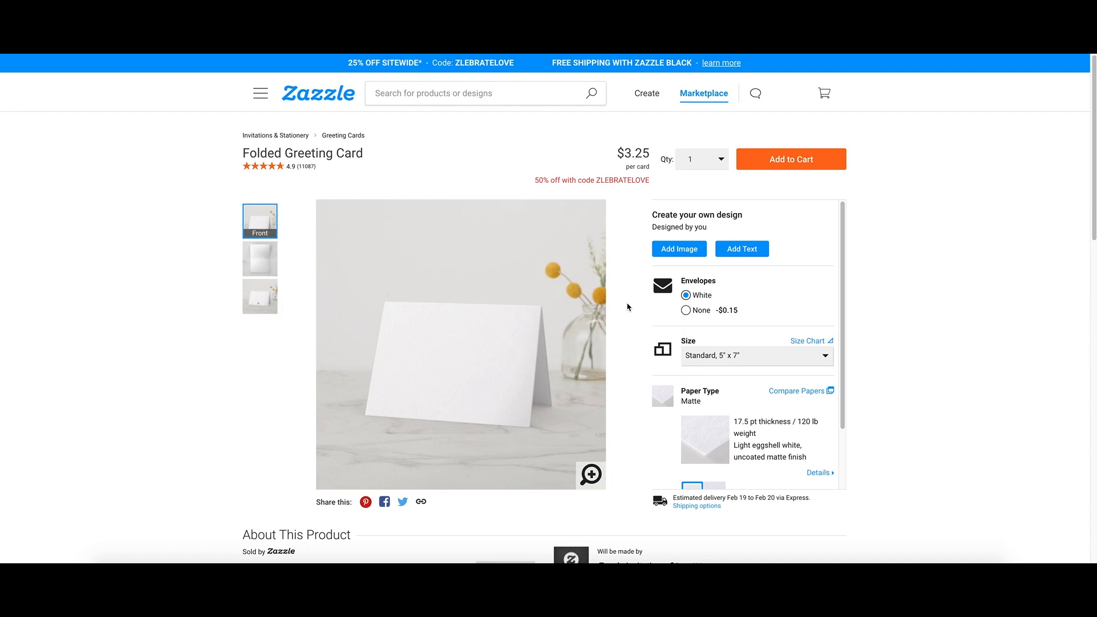
# Step: View the blank card's inside and back, and return to its front view
pyautogui.click(257, 252)
pyautogui.click(259, 294)
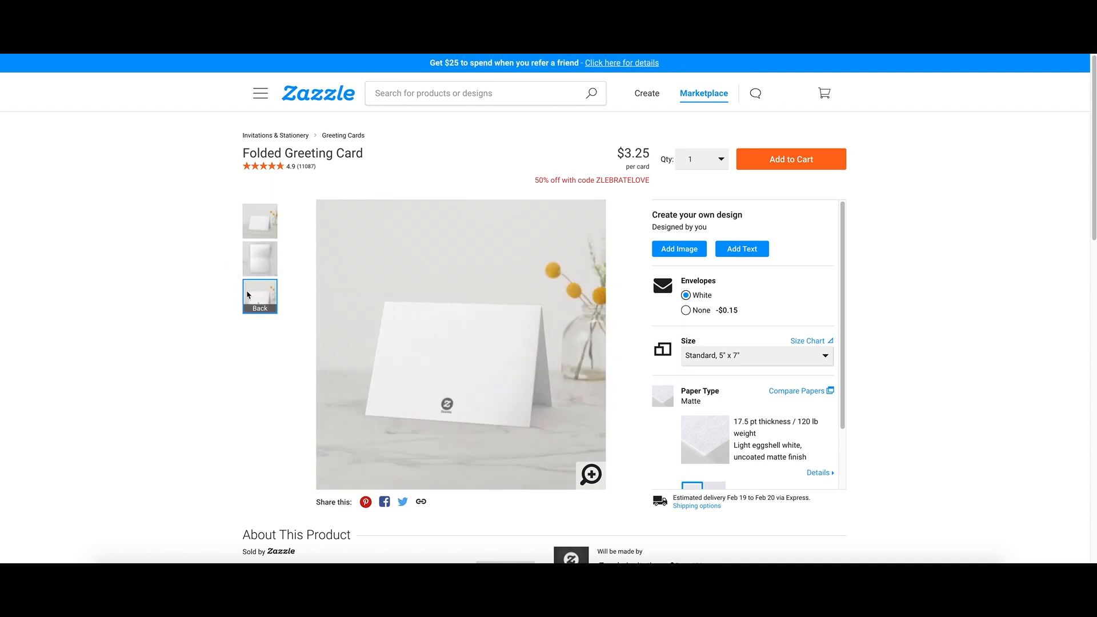
pyautogui.click(271, 226)
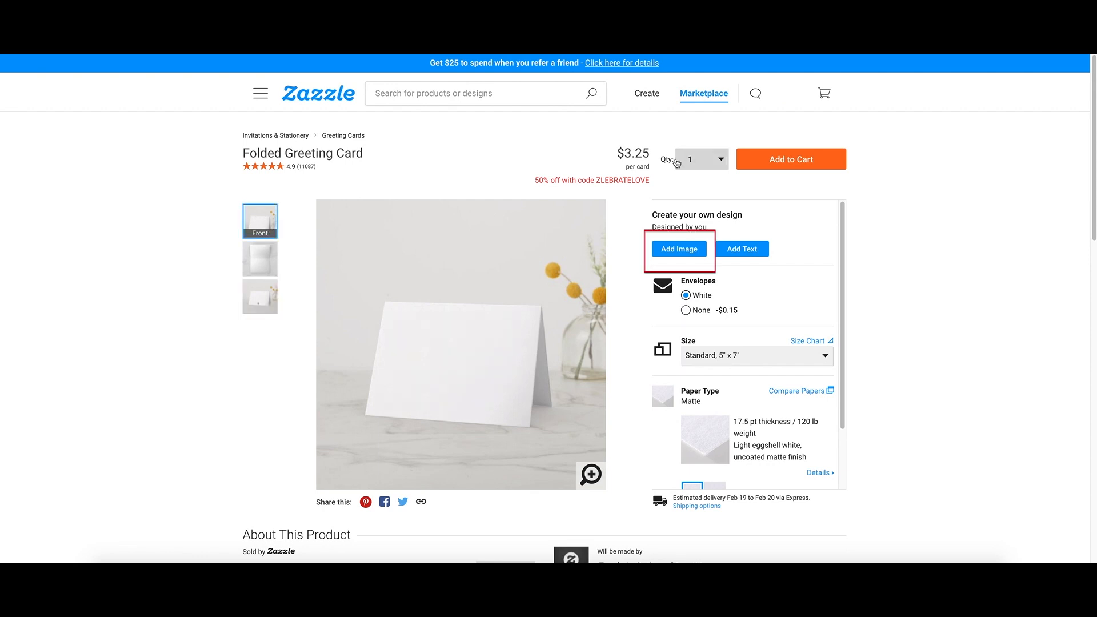
# Step: Open the card in the design editor and set the front background to solid white
pyautogui.click(674, 253)
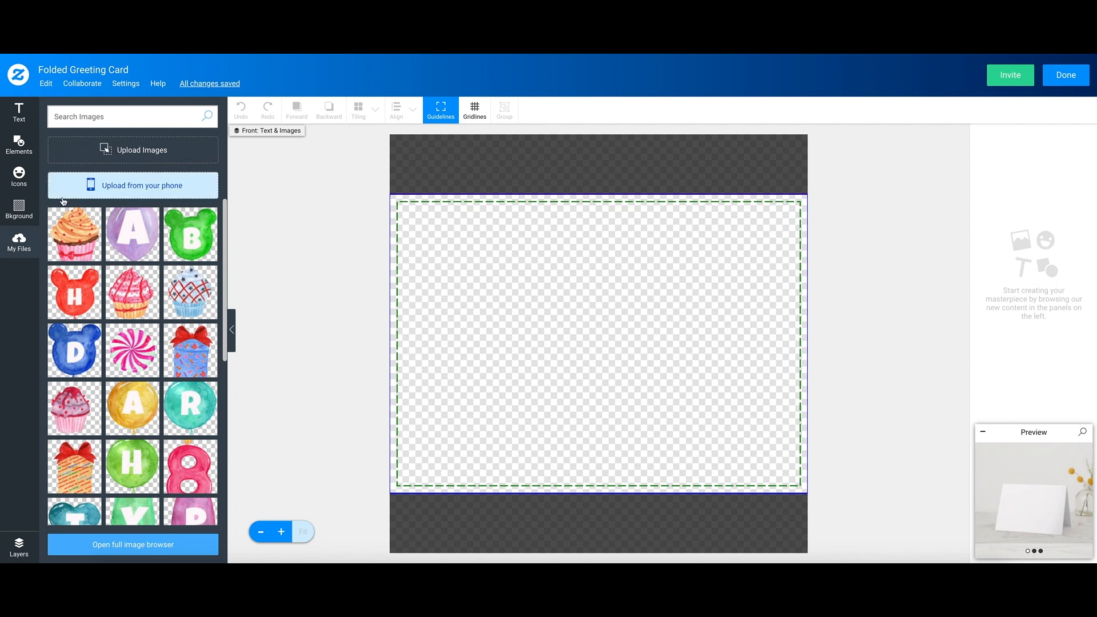
pyautogui.click(19, 209)
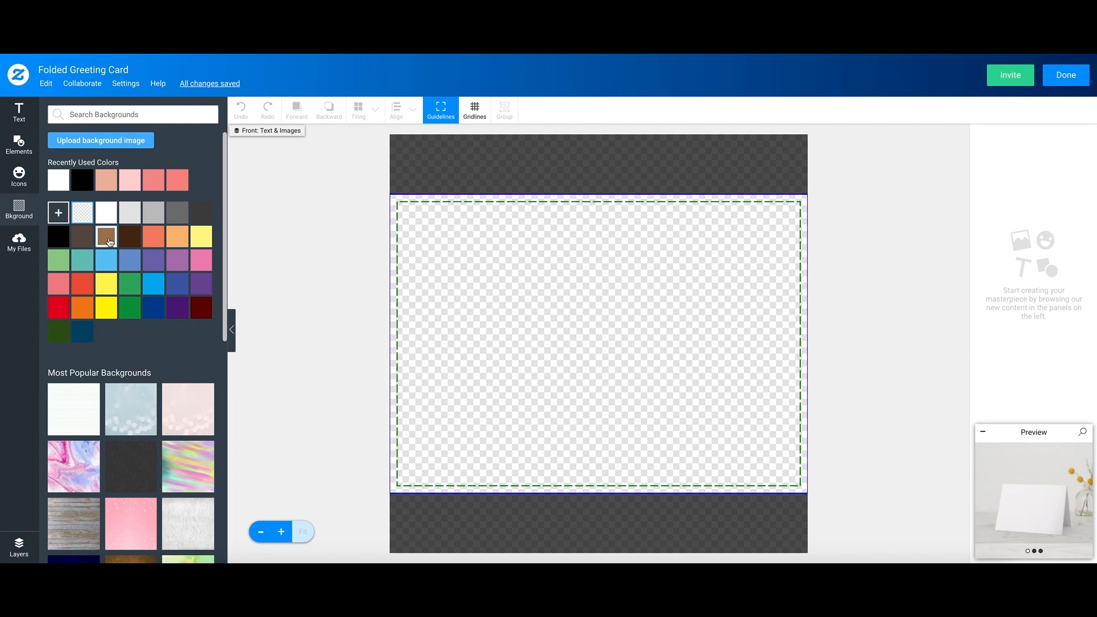
pyautogui.click(105, 212)
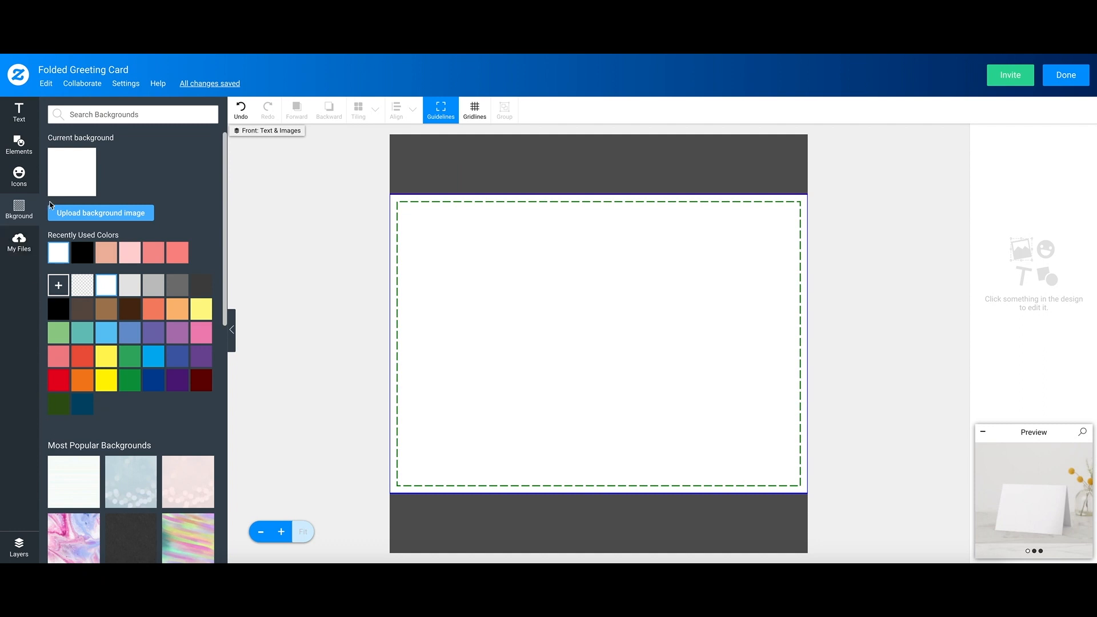
# Step: Add the text "Happy Birthday" to the card front and move it down to just above the middle
pyautogui.click(32, 119)
pyautogui.click(97, 123)
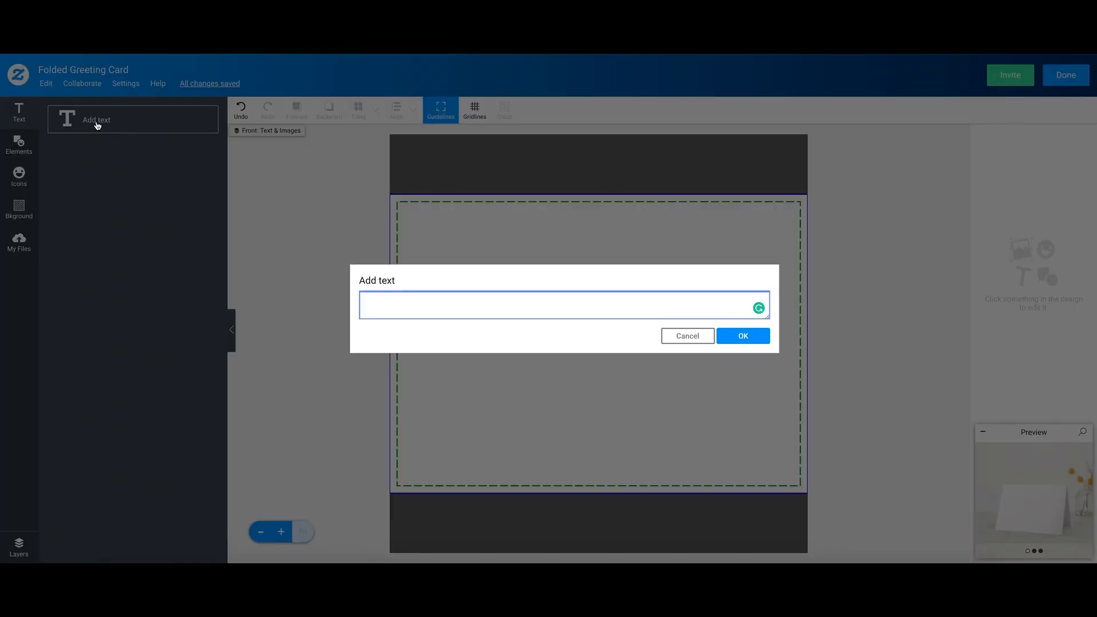
pyautogui.click(499, 312)
pyautogui.write('Happy Birthday')
pyautogui.click(752, 332)
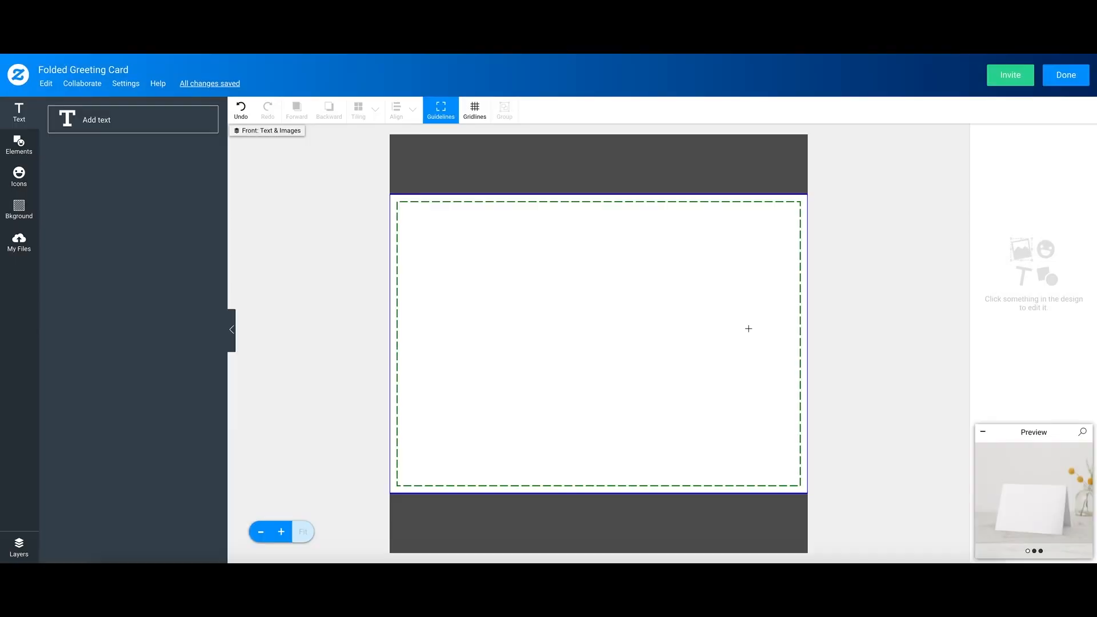
pyautogui.moveTo(623, 217); pyautogui.dragTo(622, 307)
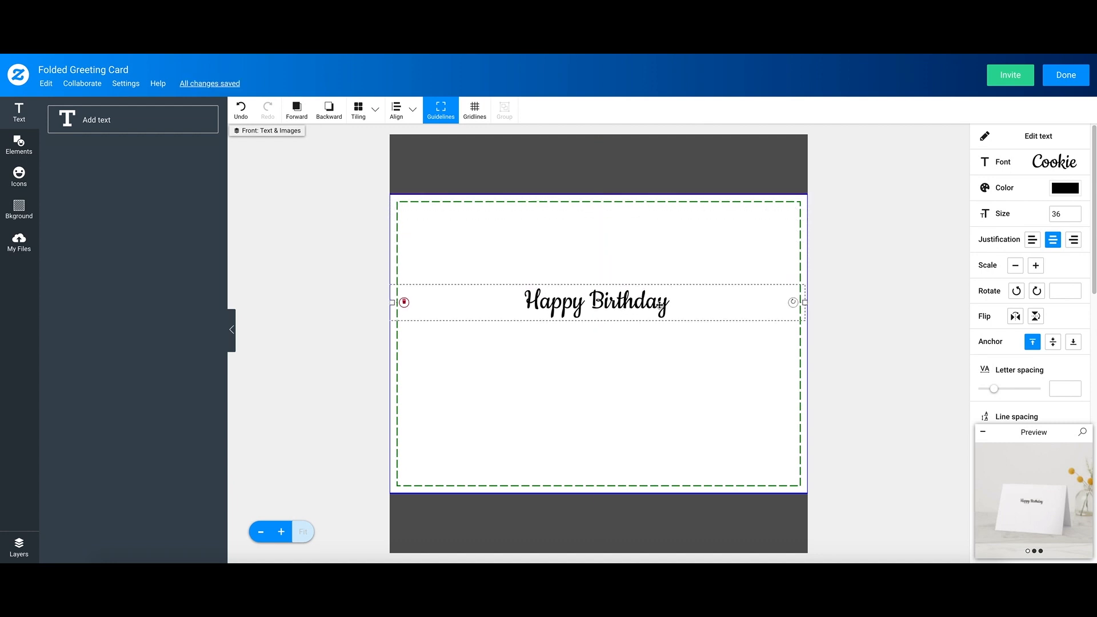
# Step: Set the "Happy Birthday" text size to 50, try left and right justification, and leave it centred
pyautogui.click(1064, 214)
pyautogui.write('50')
pyautogui.press('Return')
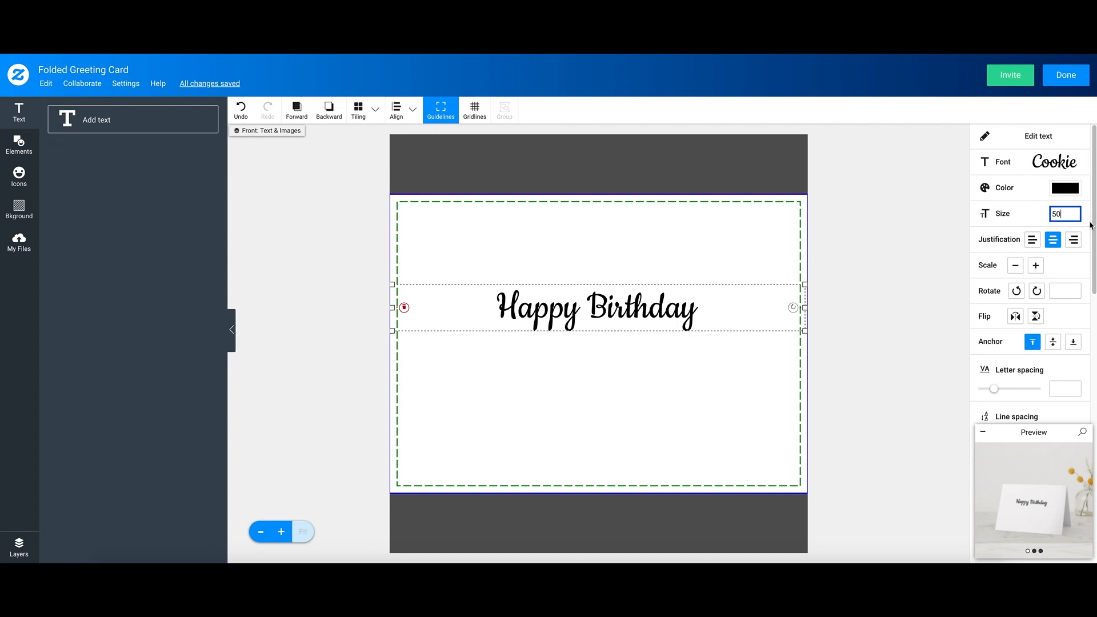
pyautogui.click(1031, 240)
pyautogui.click(1053, 240)
pyautogui.click(1074, 241)
pyautogui.click(1053, 239)
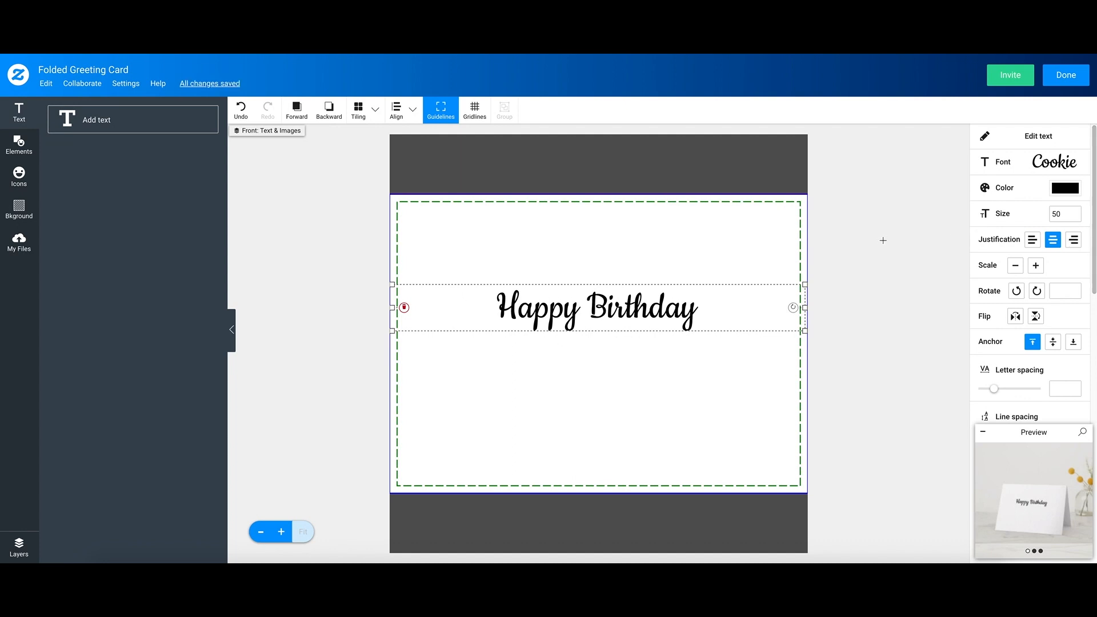
# Step: Add the recipient's first name as a separate text line and place it beneath "Happy Birthday"
pyautogui.click(120, 130)
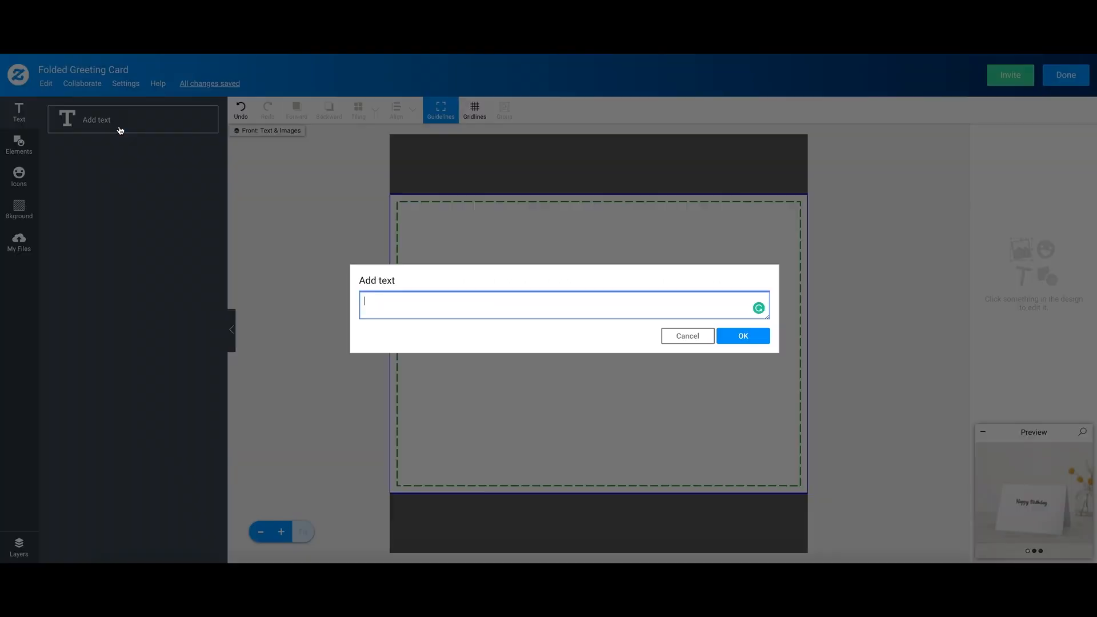
pyautogui.write('Sarah')
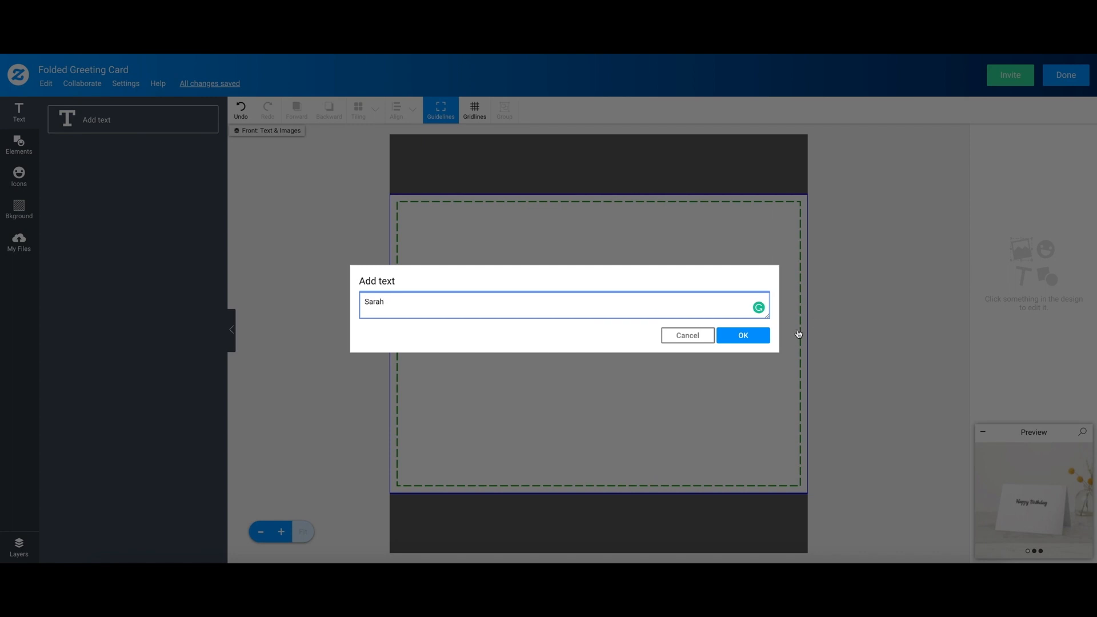
pyautogui.click(743, 335)
pyautogui.moveTo(629, 224); pyautogui.dragTo(635, 367)
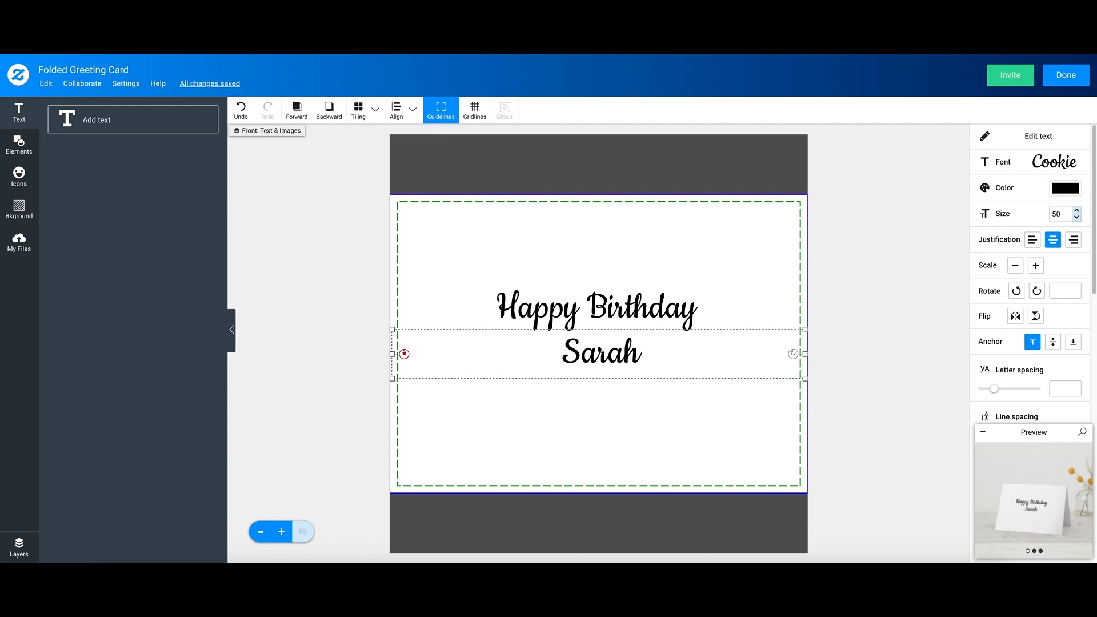
# Step: Shift "Happy Birthday" down to the card's centre and place the name line closely beneath it
pyautogui.moveTo(603, 350); pyautogui.dragTo(615, 381)
pyautogui.click(649, 335)
pyautogui.moveTo(649, 336); pyautogui.dragTo(654, 352)
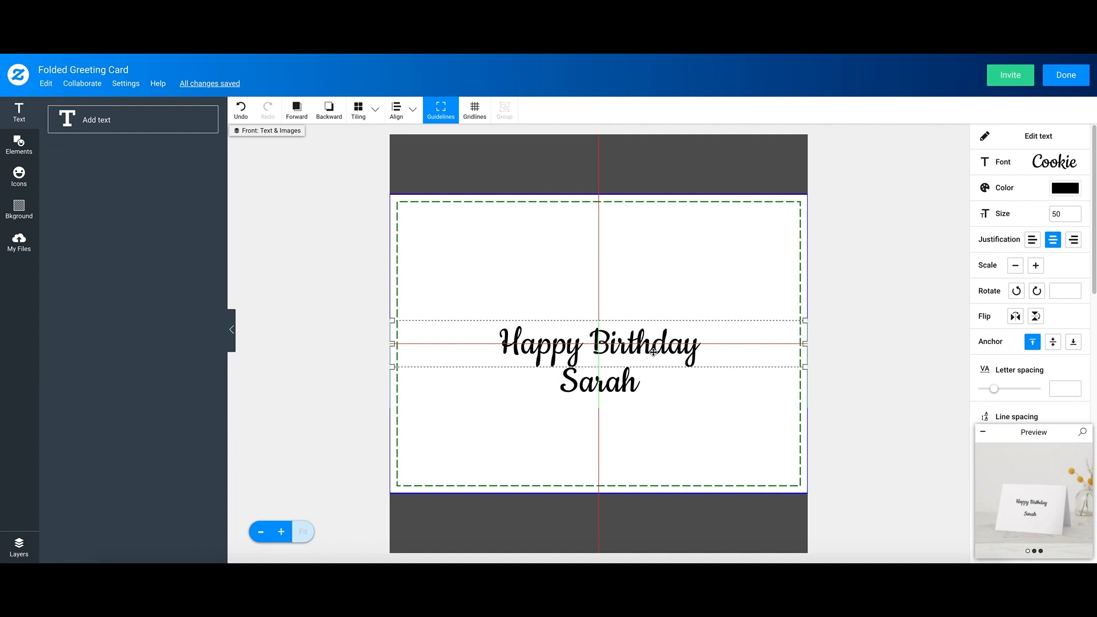
pyautogui.moveTo(654, 352); pyautogui.dragTo(653, 352)
pyautogui.click(604, 387)
pyautogui.moveTo(604, 388); pyautogui.dragTo(603, 400)
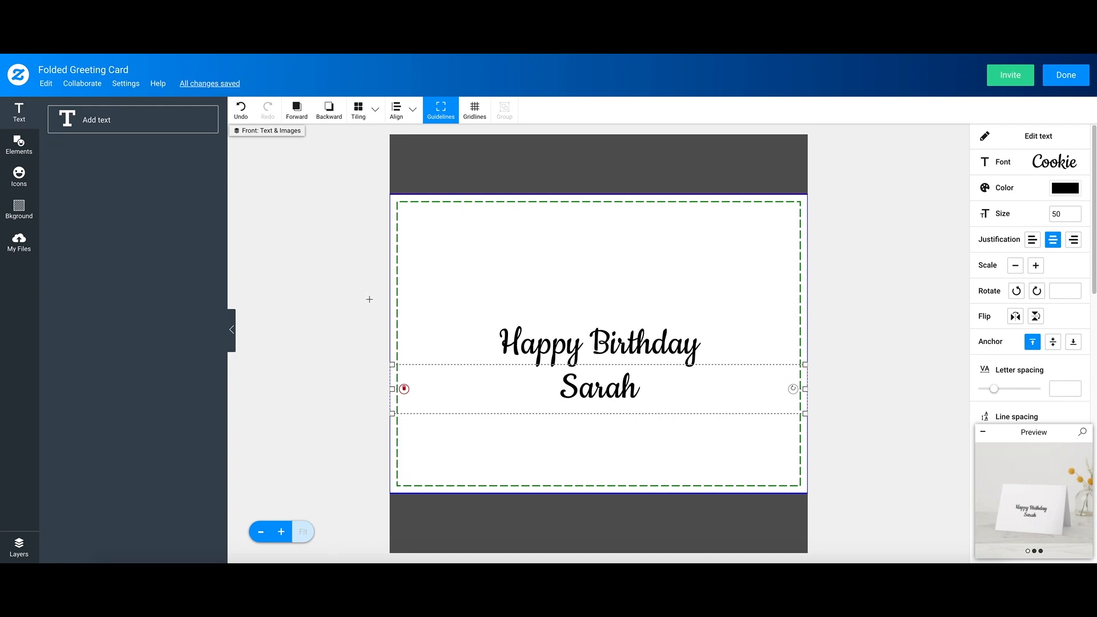
pyautogui.click(336, 297)
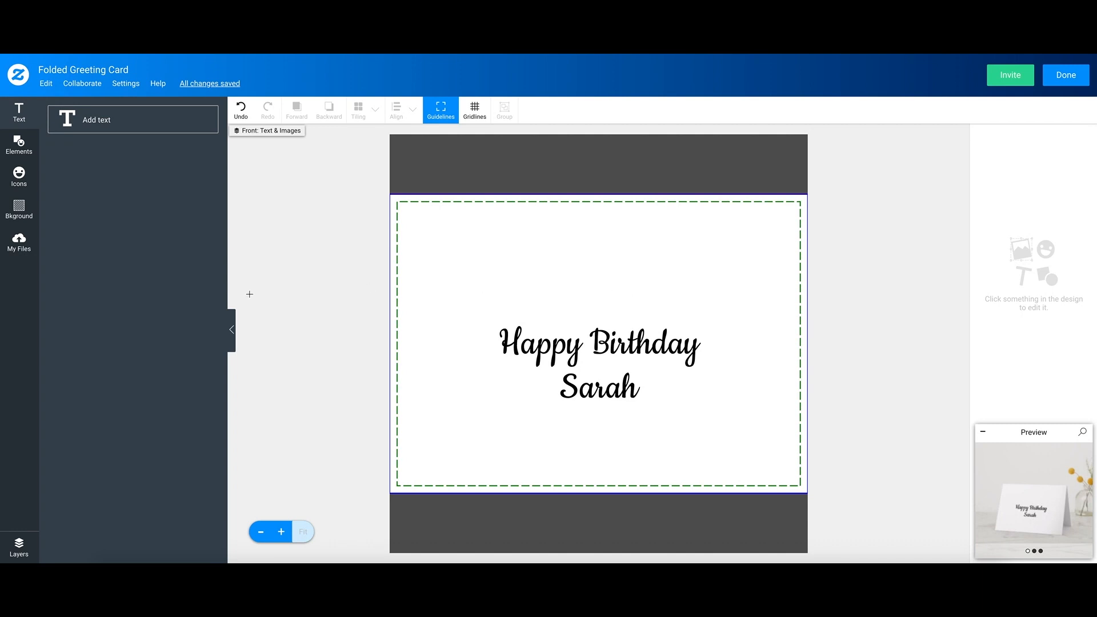
# Step: Add the pink cupcake with the red bow from the uploaded images, shrink it and place it above the text
pyautogui.click(23, 253)
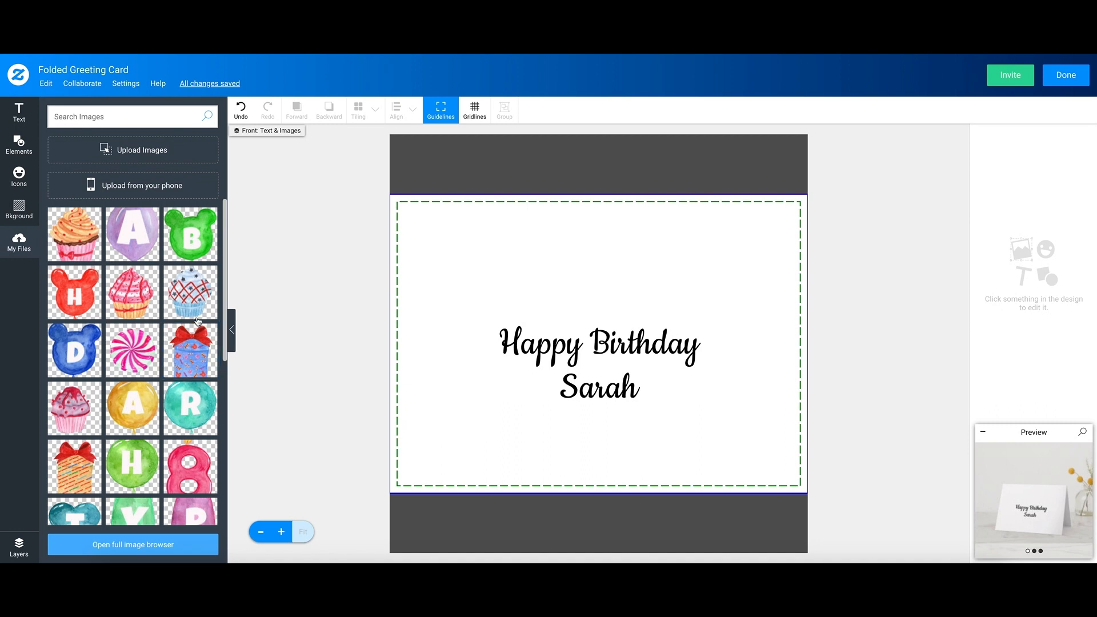
pyautogui.click(125, 303)
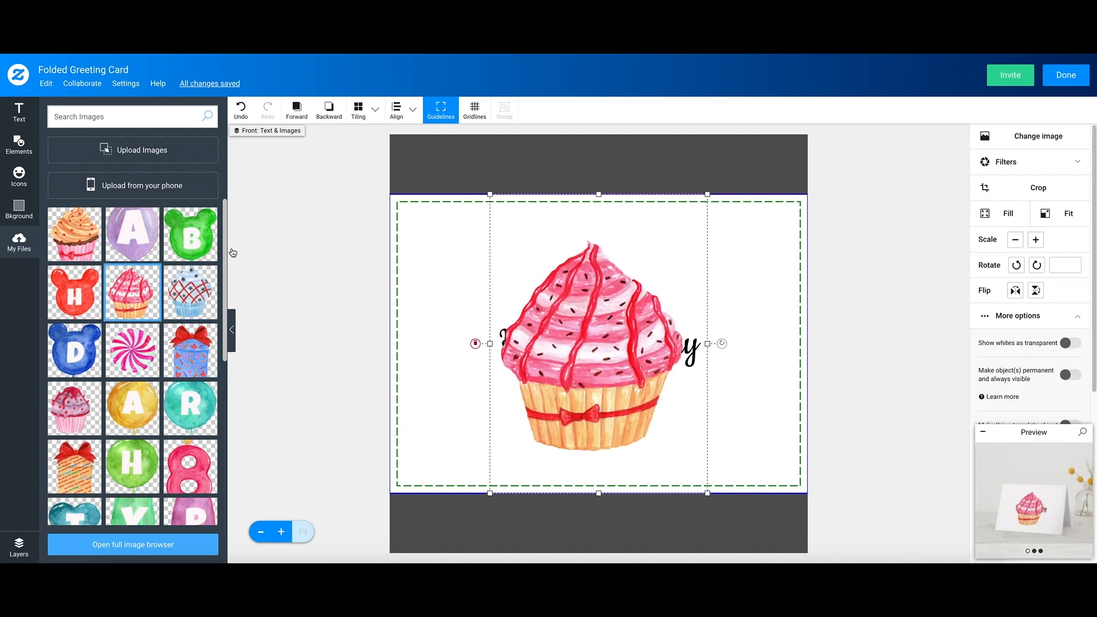
pyautogui.moveTo(492, 197); pyautogui.dragTo(587, 327)
pyautogui.moveTo(648, 407); pyautogui.dragTo(596, 279)
# Step: Lower both text lines so that they sit clear below the cupcake
pyautogui.click(644, 399)
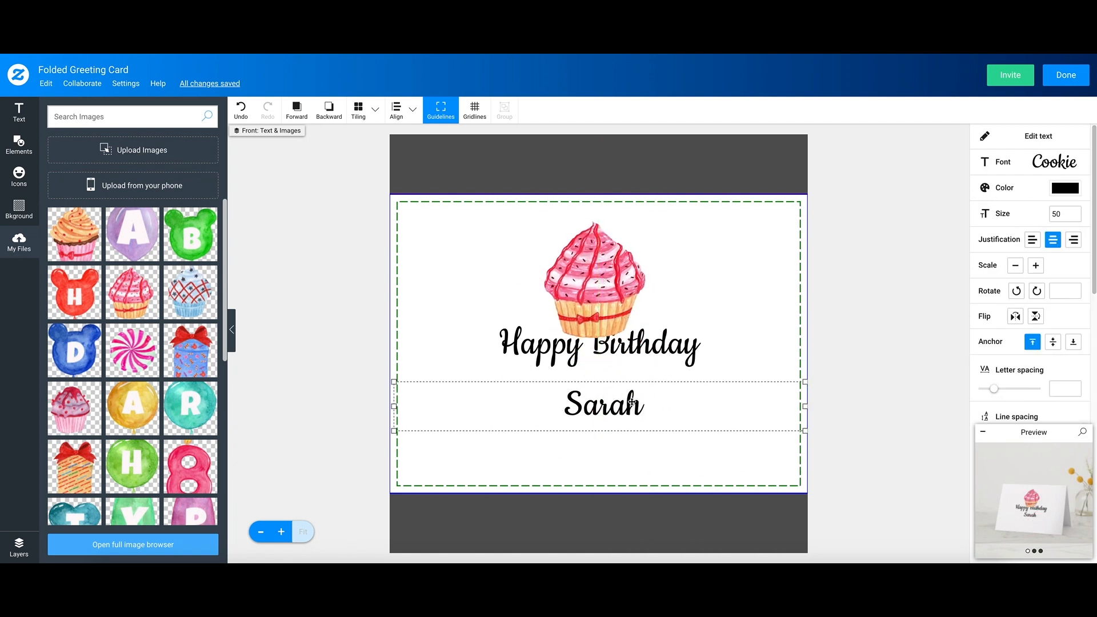
pyautogui.moveTo(660, 367); pyautogui.dragTo(660, 390)
pyautogui.click(886, 380)
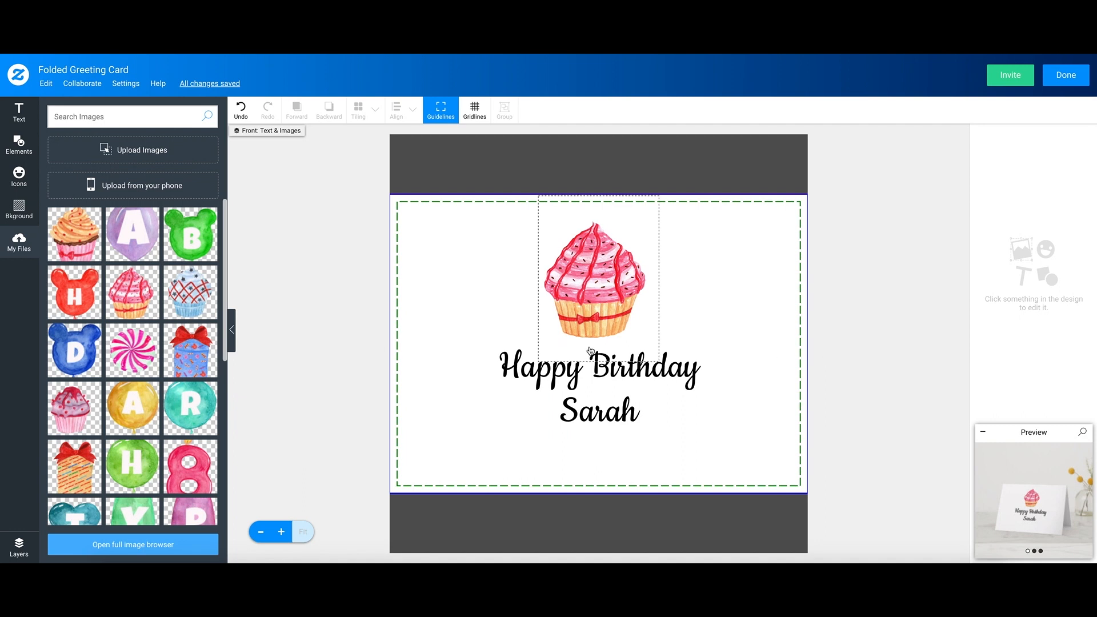
# Step: Preview the card's inside and back
pyautogui.click(1034, 551)
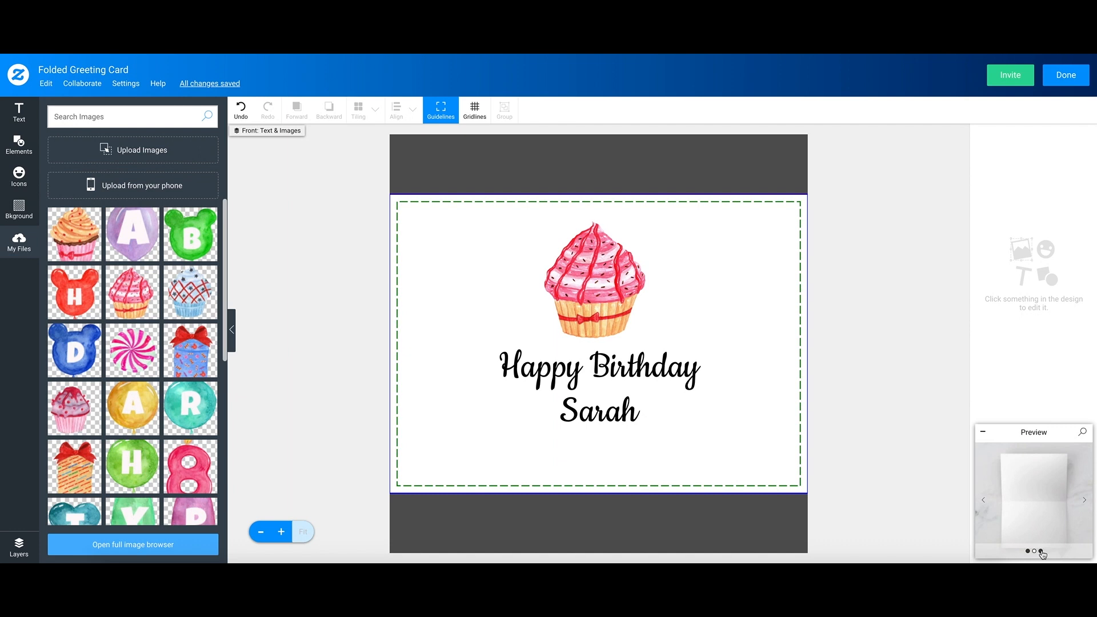
pyautogui.click(1041, 552)
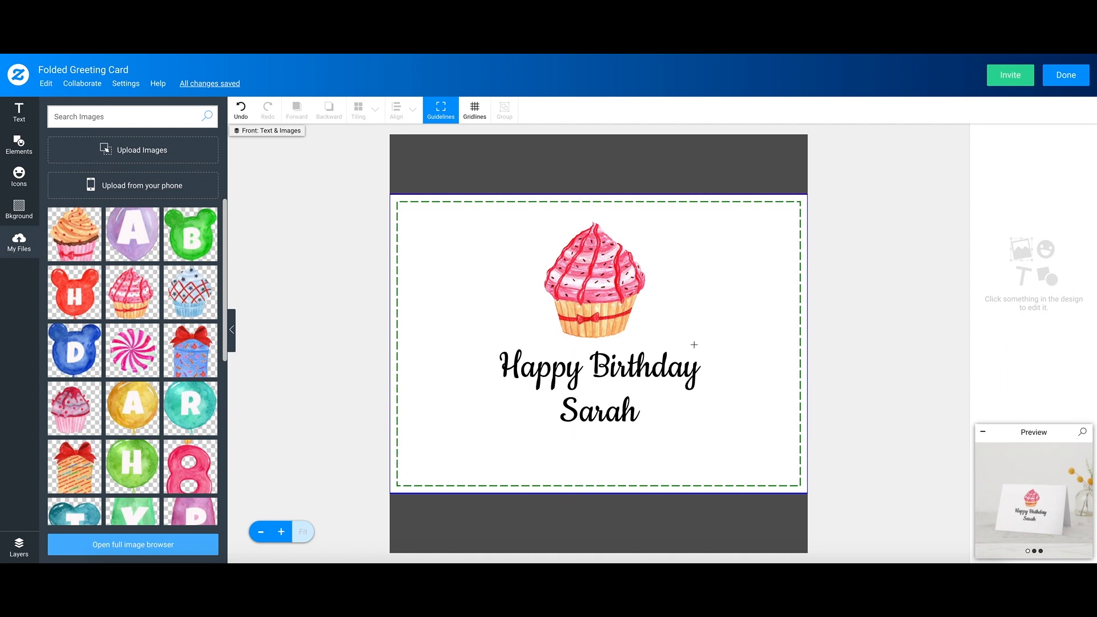
# Step: Make the name line a template object with "Name" as its product page label and URL parameter name
pyautogui.click(631, 424)
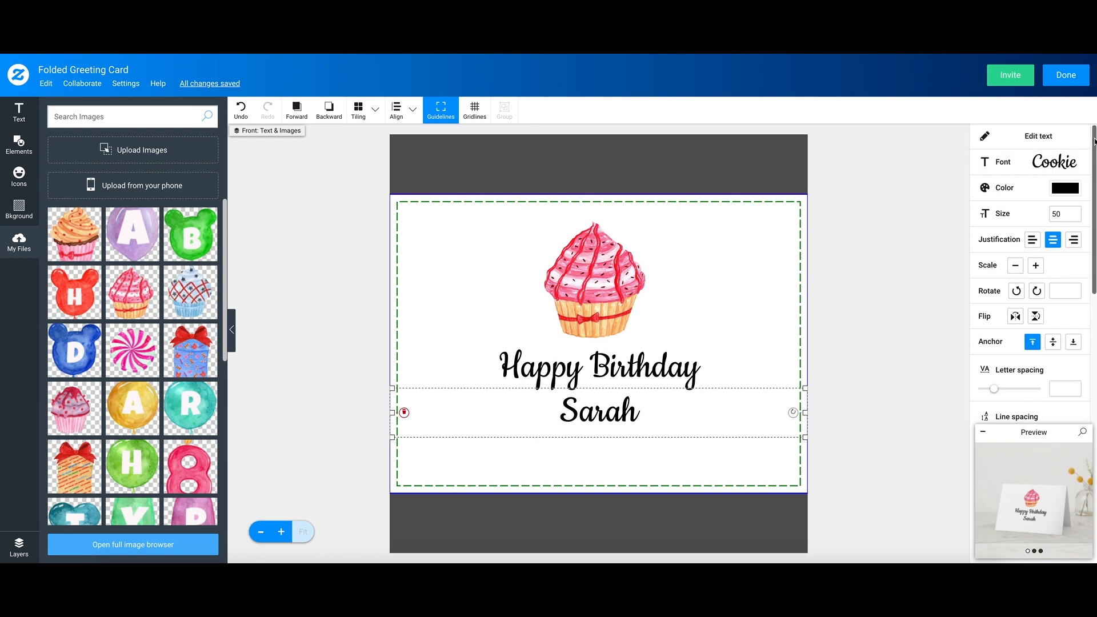
pyautogui.scroll(-4, 1089, 315)
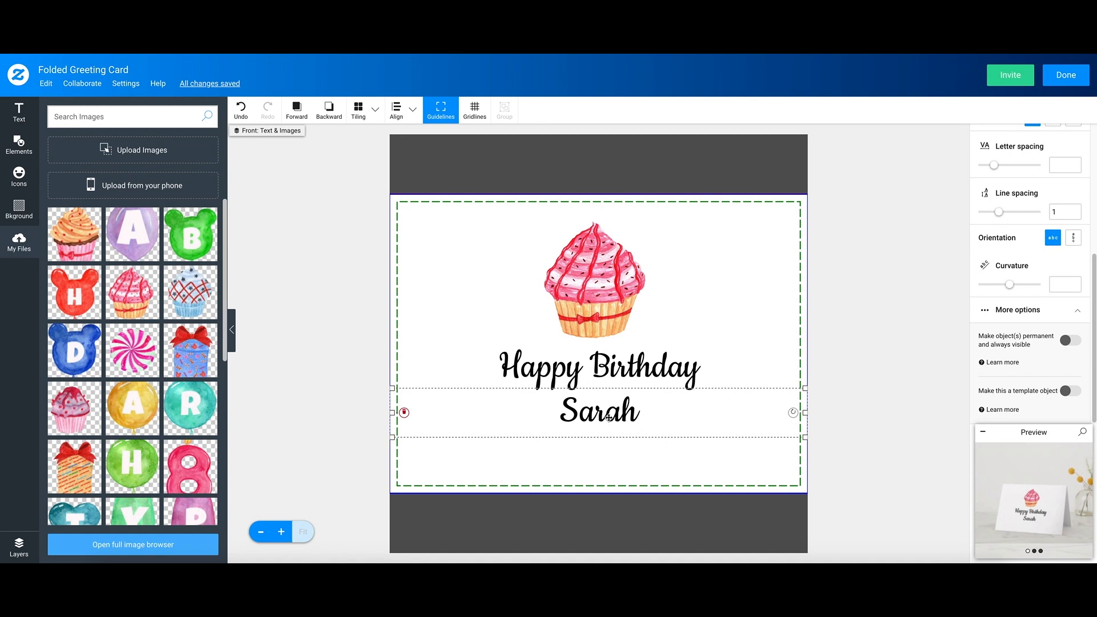
pyautogui.moveTo(1093, 272); pyautogui.dragTo(1093, 136)
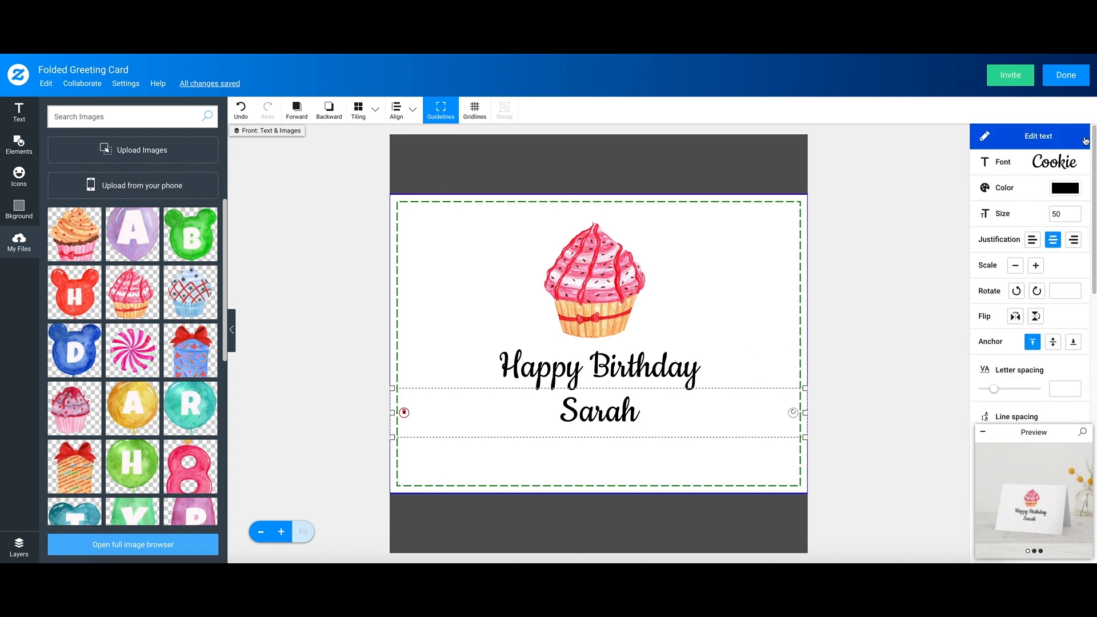
pyautogui.scroll(-4, 1086, 257)
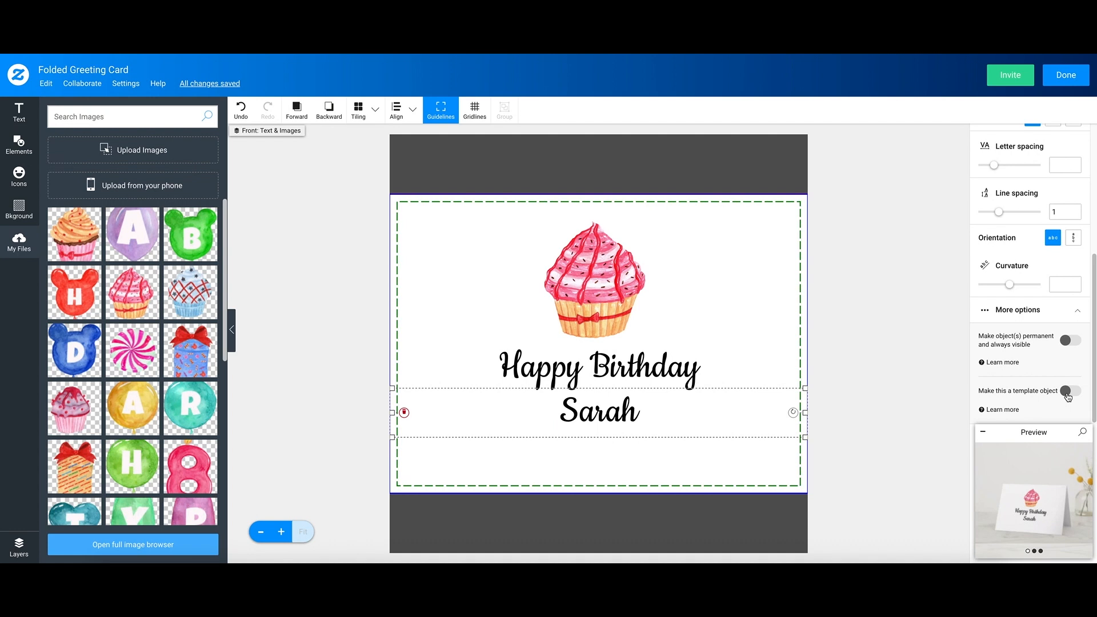
pyautogui.click(1067, 392)
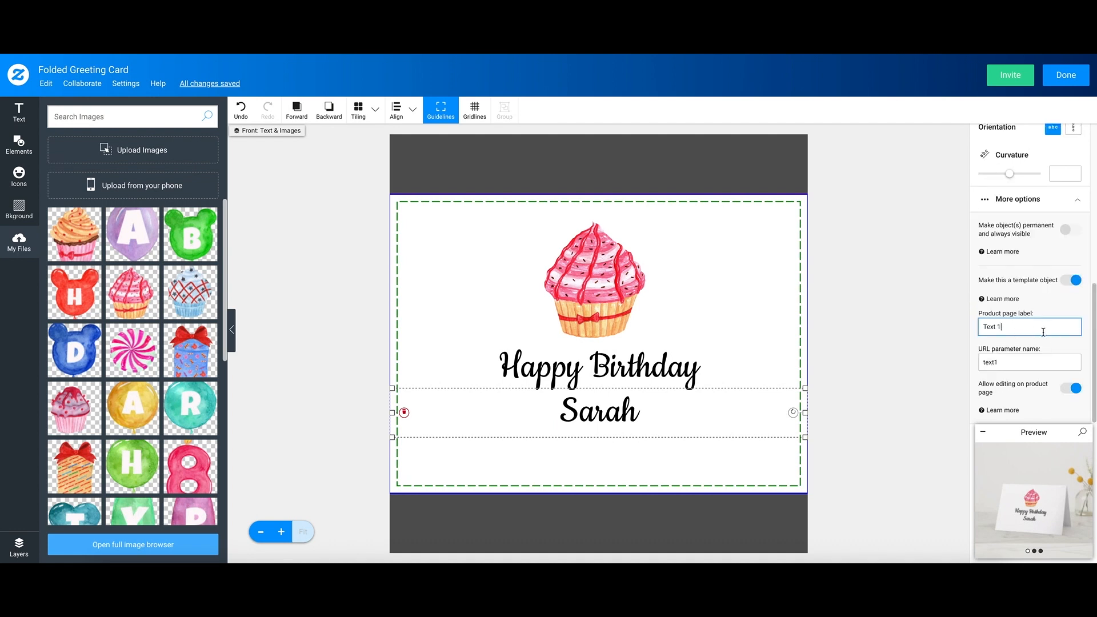
pyautogui.press('BackSpace')
pyautogui.write('Name')
pyautogui.press('Tab')
pyautogui.write('Name')
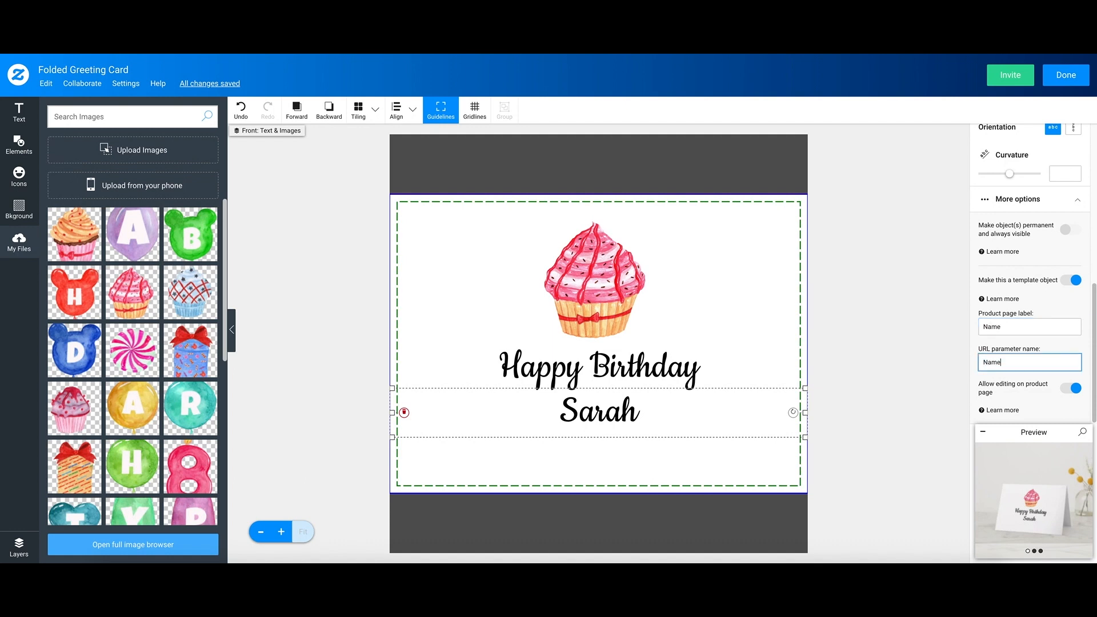
pyautogui.click(907, 337)
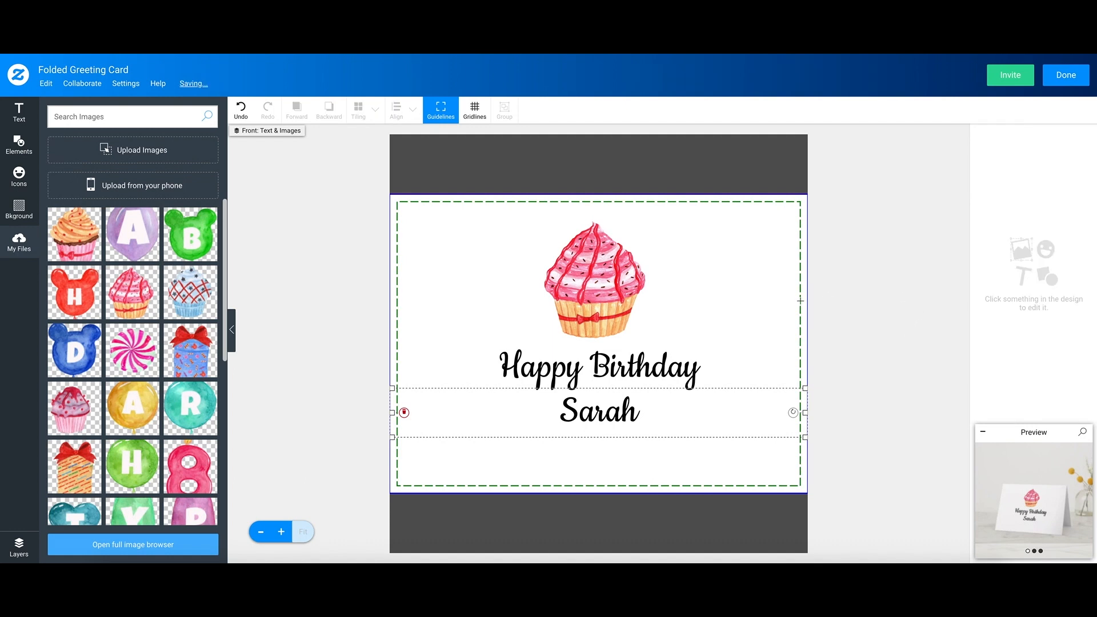
# Step: Reselect the name line and review its template object options
pyautogui.click(644, 407)
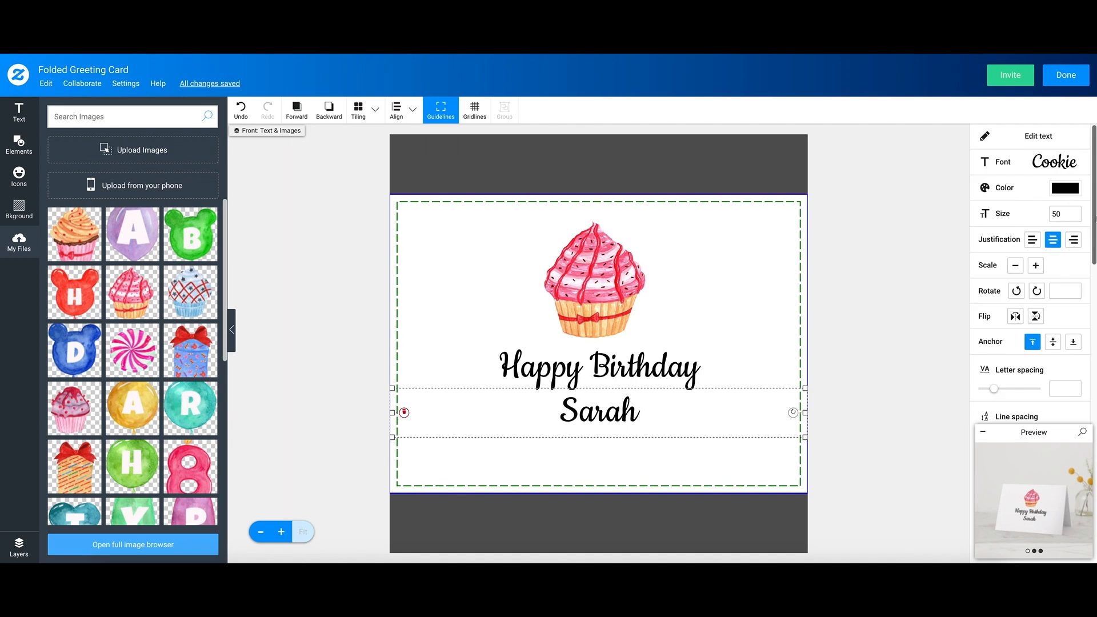
pyautogui.moveTo(1095, 218); pyautogui.dragTo(1095, 380)
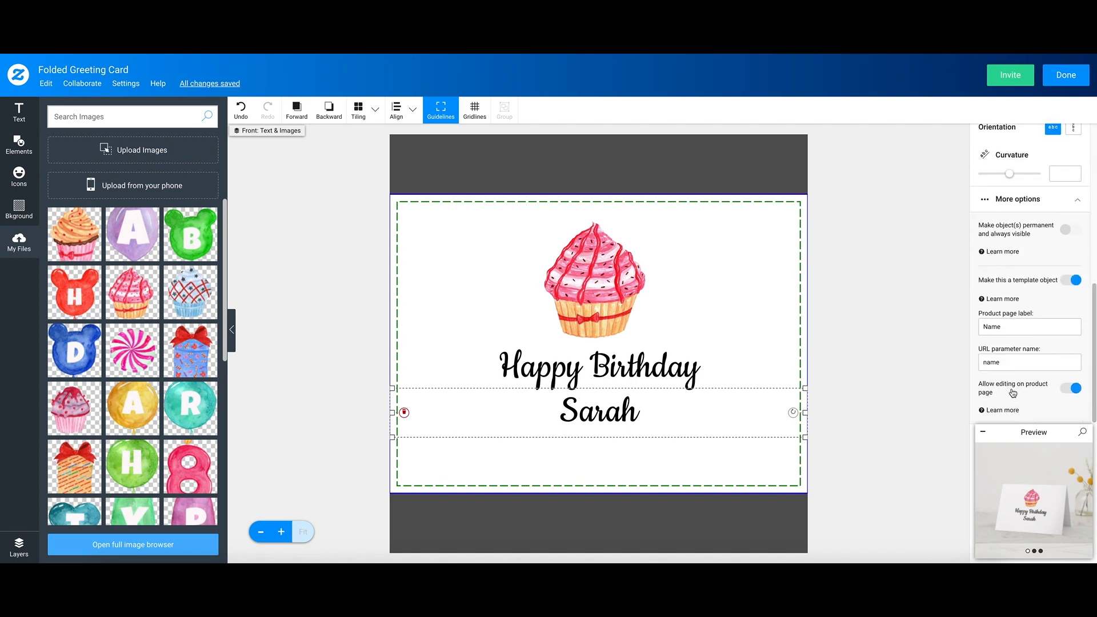
# Step: Add the pink cupcake image from the uploaded files to the card's Inside Top/Left area
pyautogui.click(868, 384)
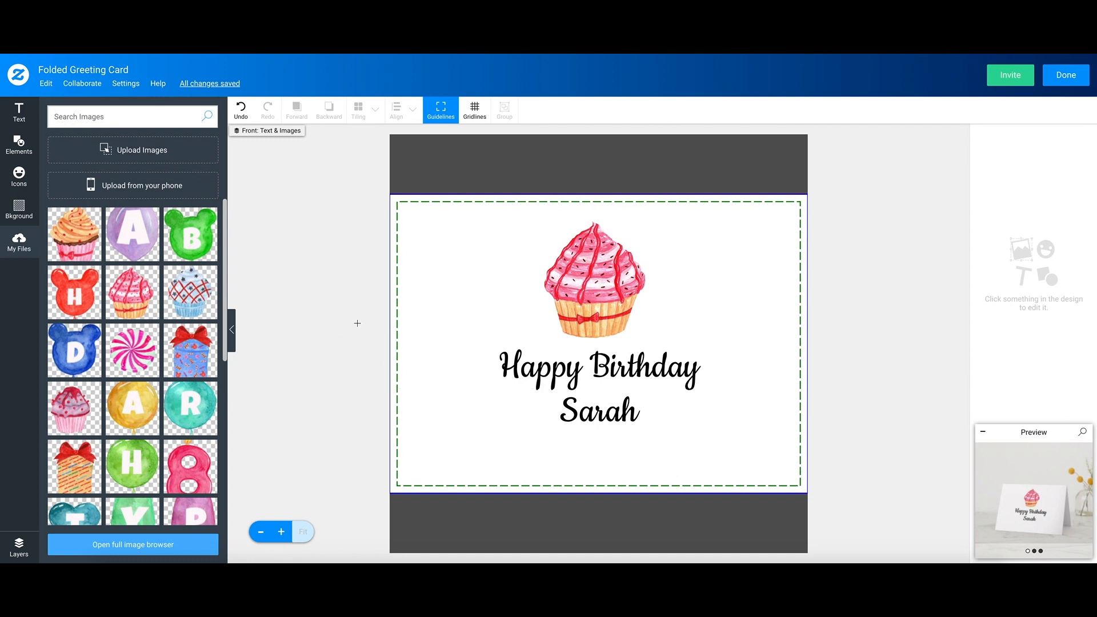
pyautogui.click(20, 549)
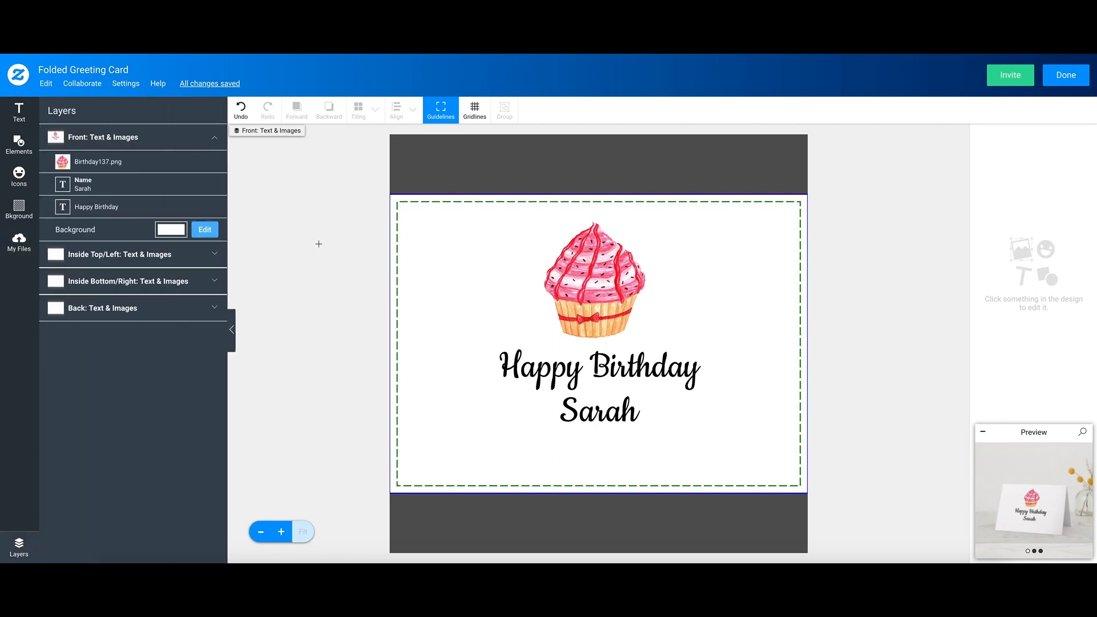
pyautogui.click(95, 264)
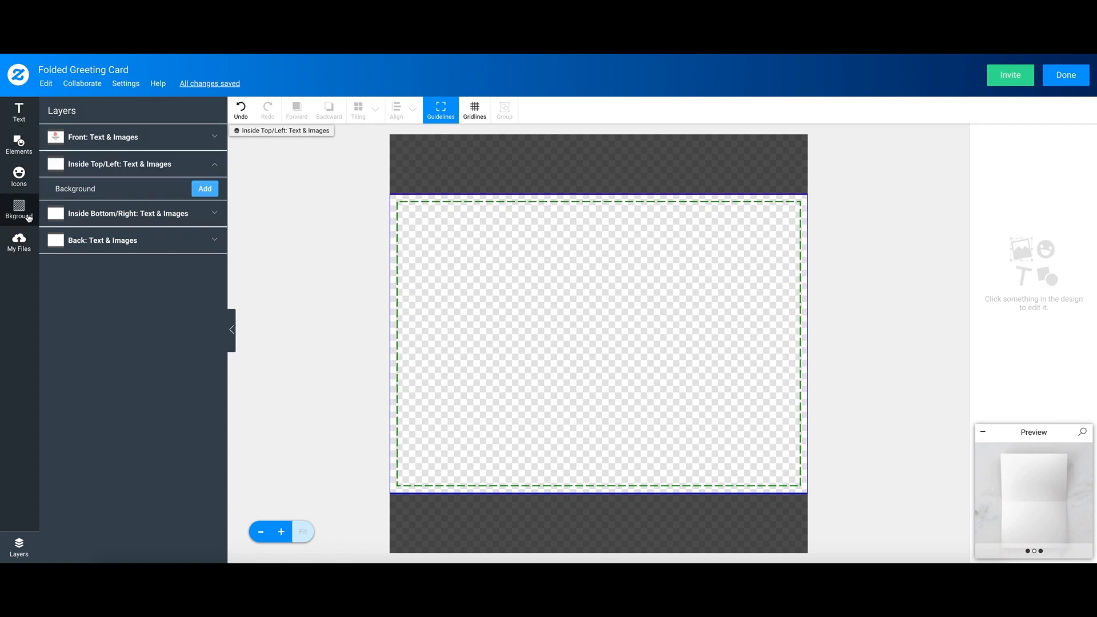
pyautogui.click(26, 243)
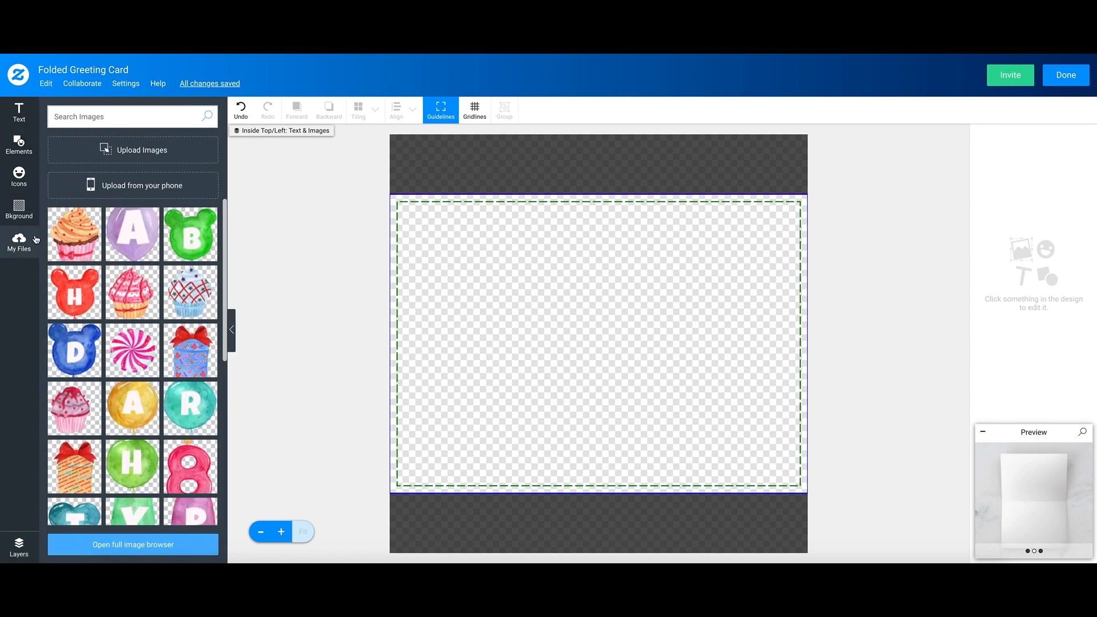
pyautogui.click(146, 314)
pyautogui.click(499, 204)
pyautogui.click(537, 252)
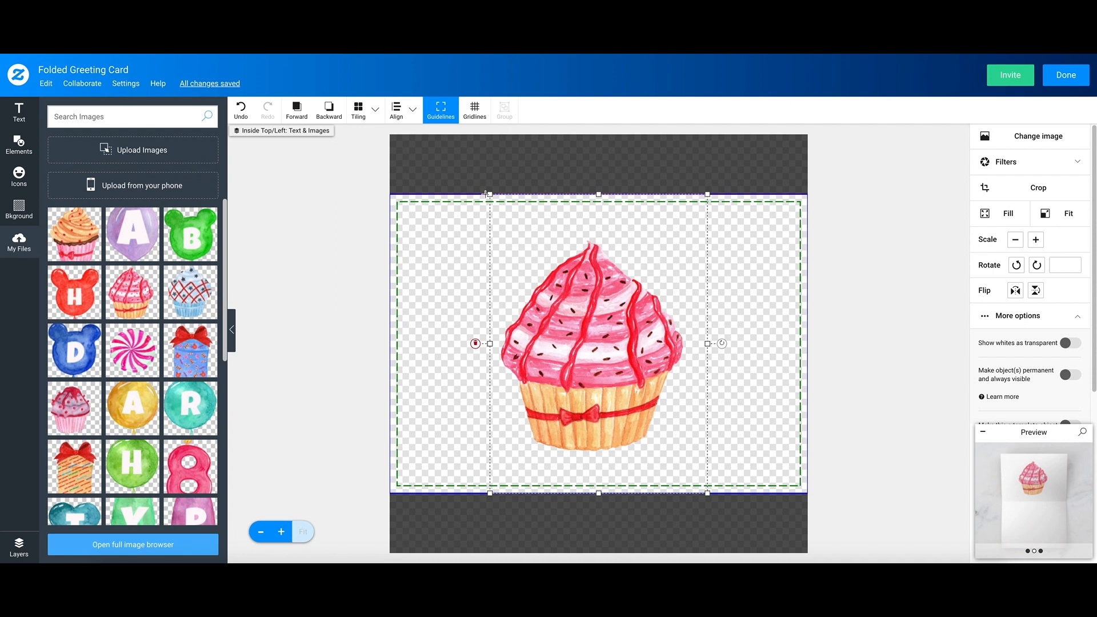
# Step: Shrink the cupcake on the Inside Top/Left area slightly and centre it within the safe area guideline
pyautogui.moveTo(490, 195); pyautogui.dragTo(516, 230)
pyautogui.moveTo(584, 321); pyautogui.dragTo(571, 305)
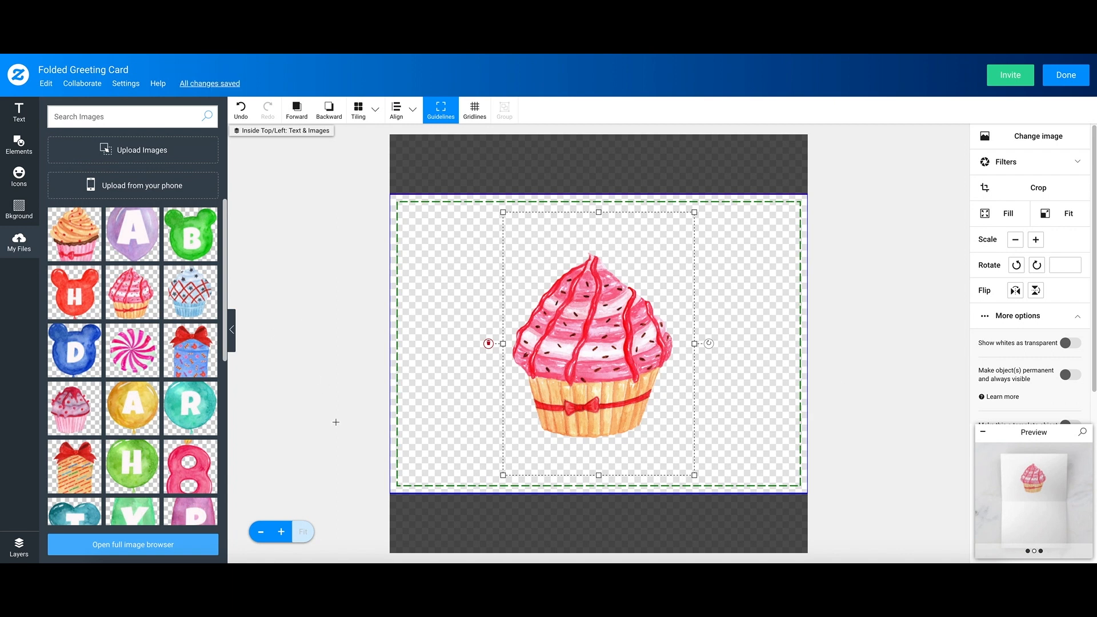
pyautogui.click(366, 378)
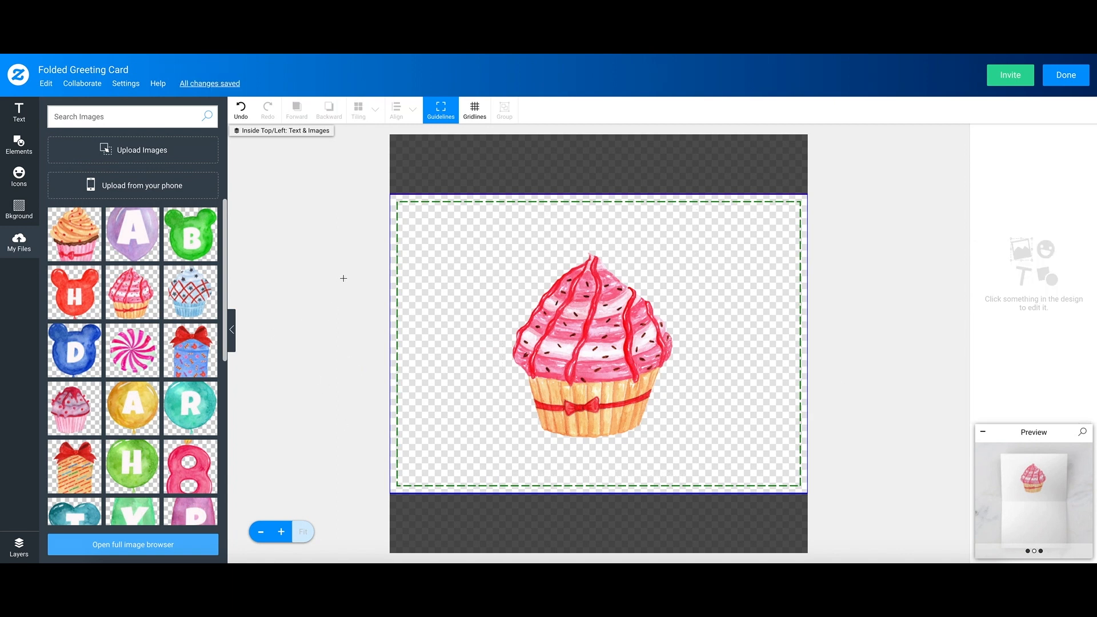
# Step: Switch to the Inside Bottom/Right area for editing and preview the inside of the card
pyautogui.click(19, 547)
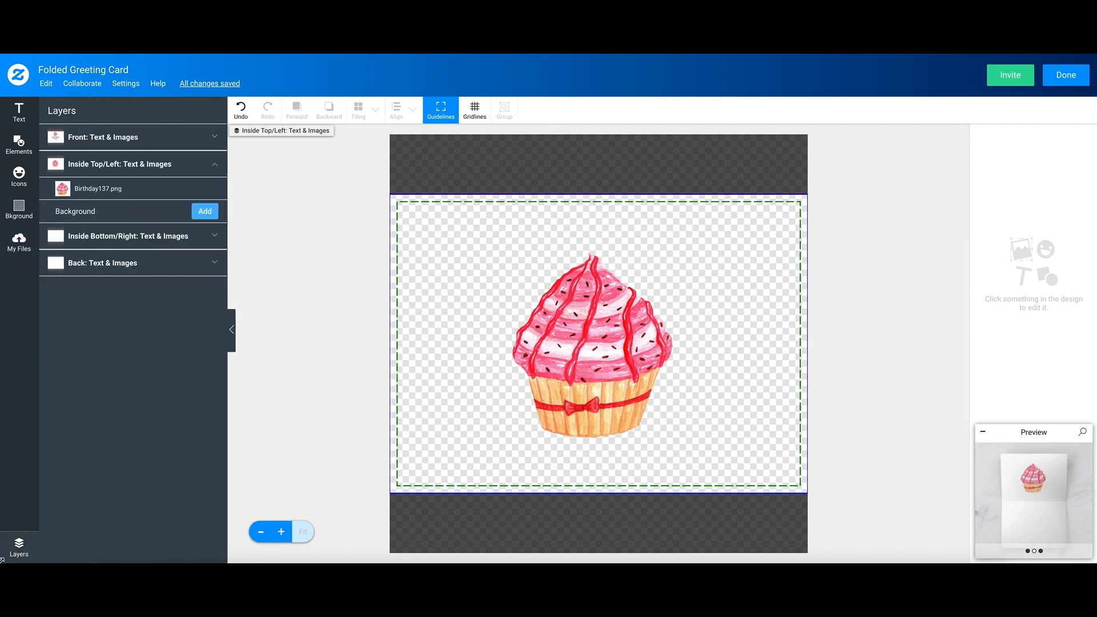
pyautogui.click(143, 240)
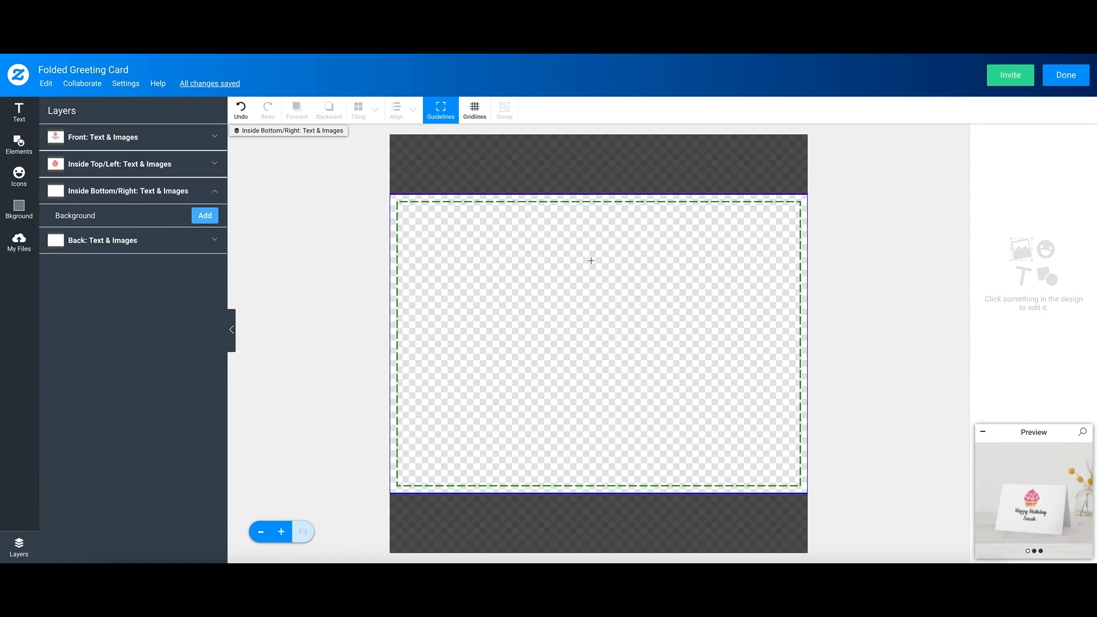
pyautogui.click(128, 190)
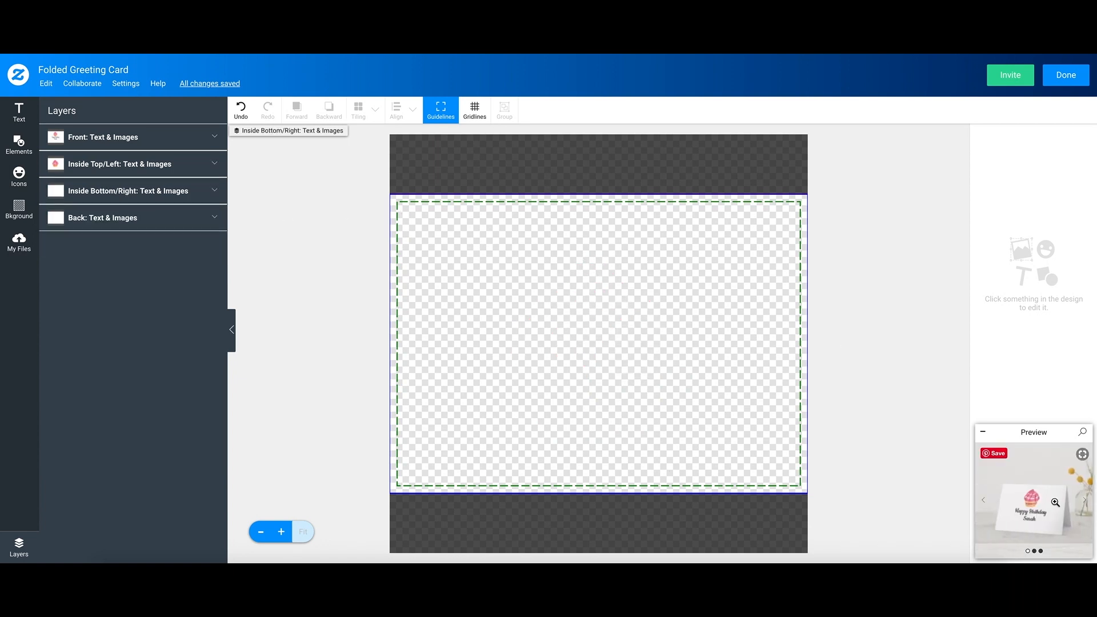
pyautogui.click(1034, 551)
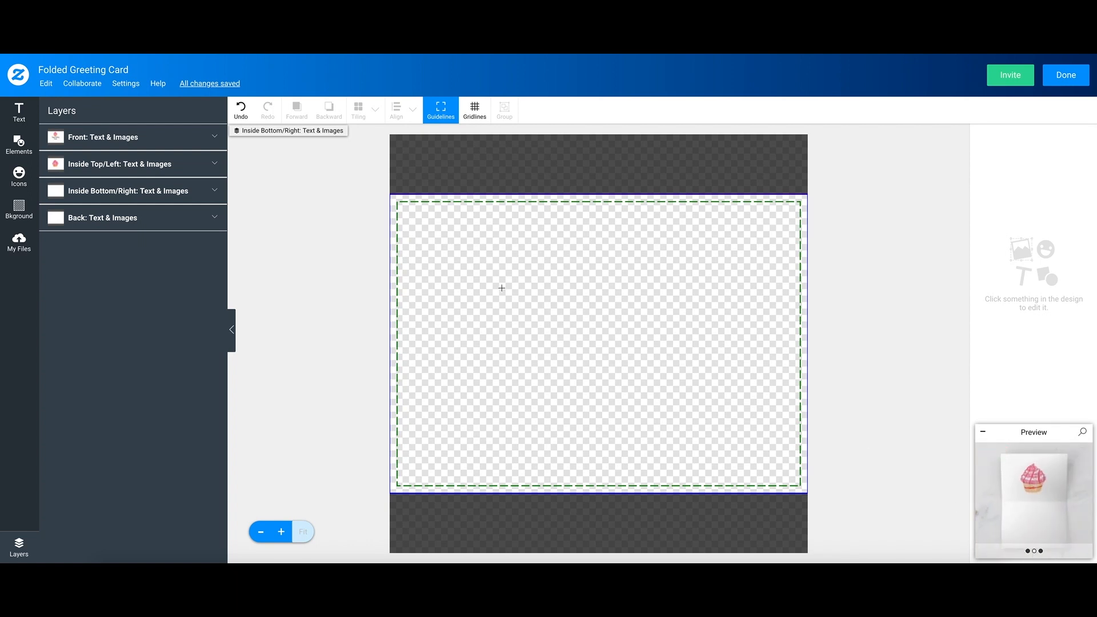
# Step: Add the text "To My Best Friend" to the Inside Bottom/Right area and move it to the middle of the panel
pyautogui.click(19, 113)
pyautogui.click(77, 119)
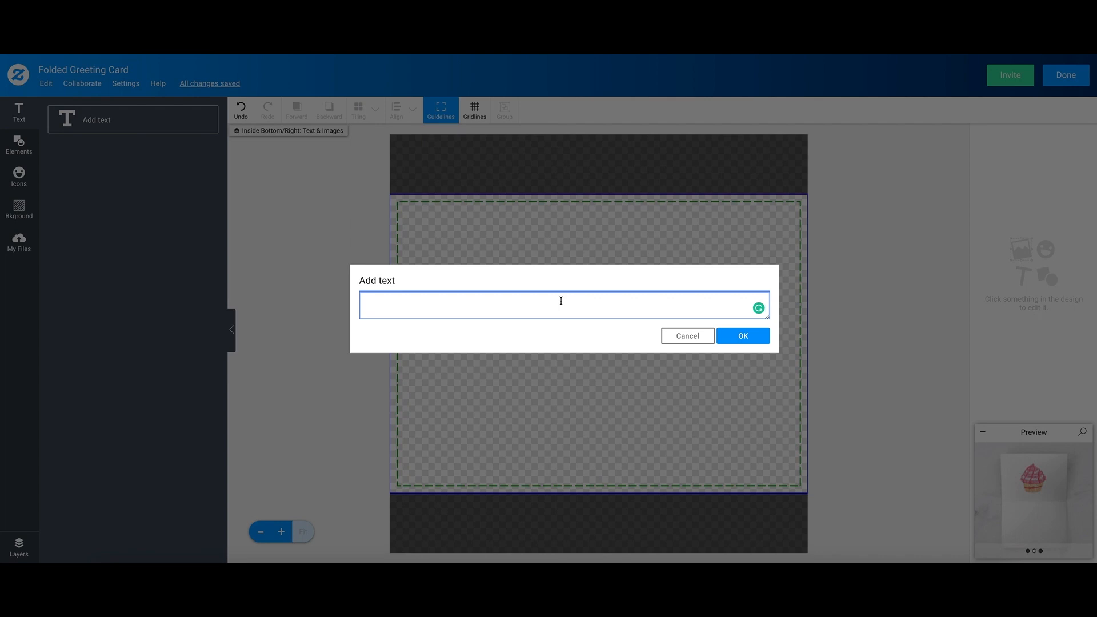
pyautogui.write('To')
pyautogui.write(' My Best F')
pyautogui.press('BackSpace')
pyautogui.write('Best Friend')
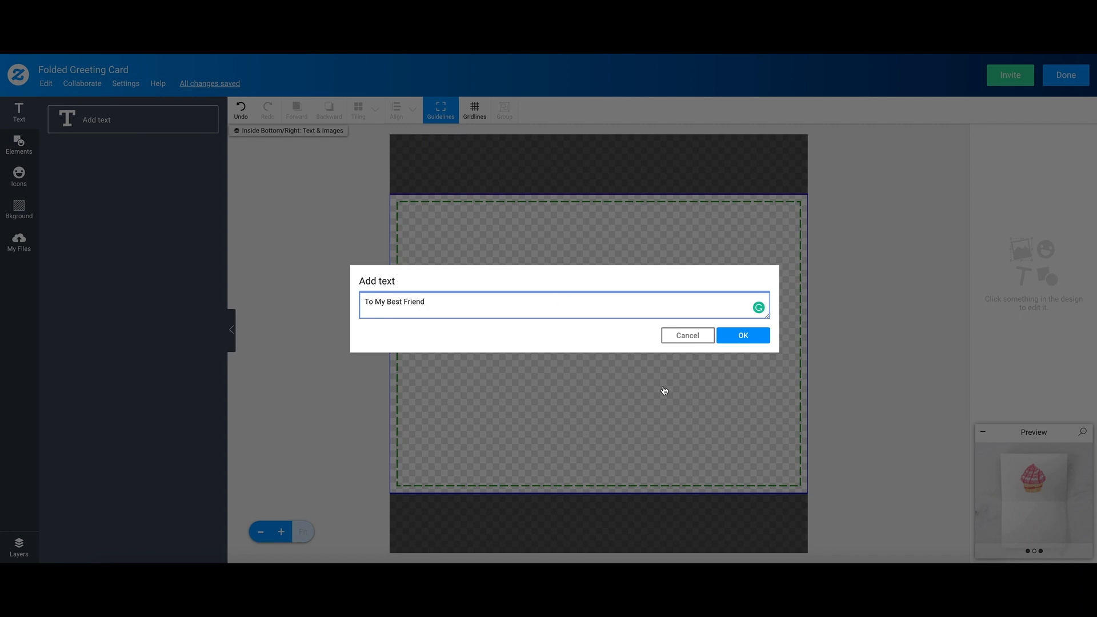
pyautogui.click(744, 336)
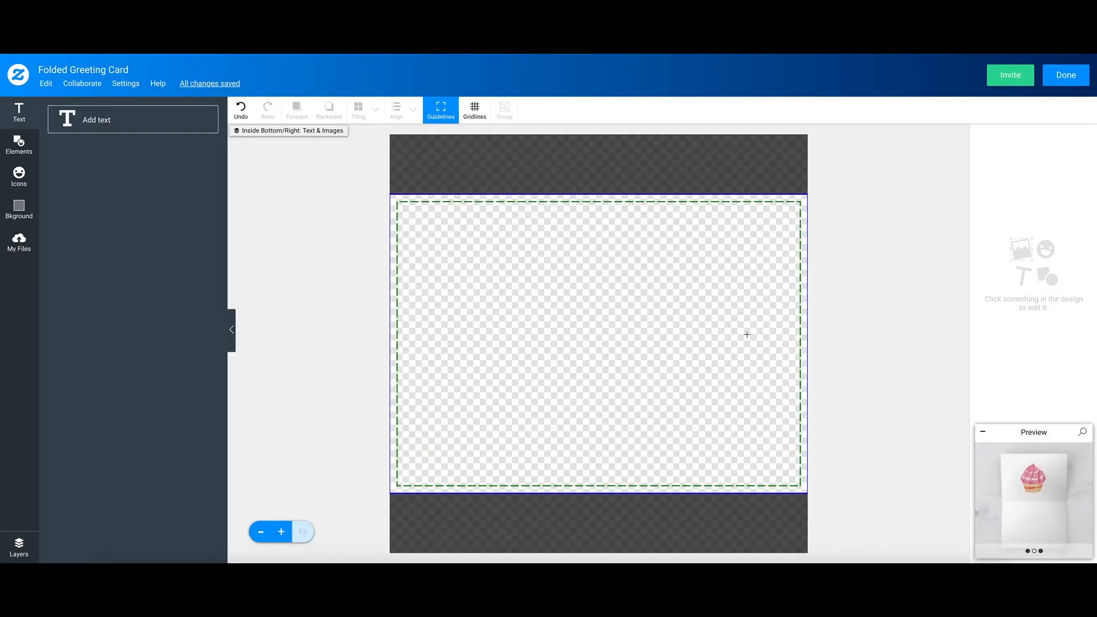
pyautogui.moveTo(650, 232); pyautogui.dragTo(649, 351)
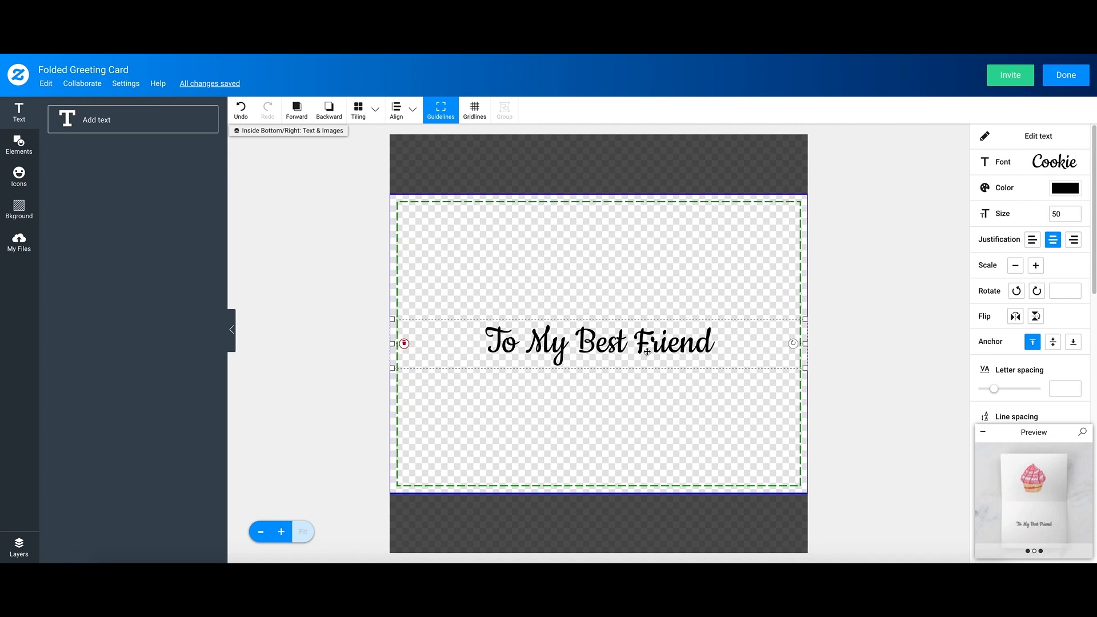
pyautogui.click(853, 350)
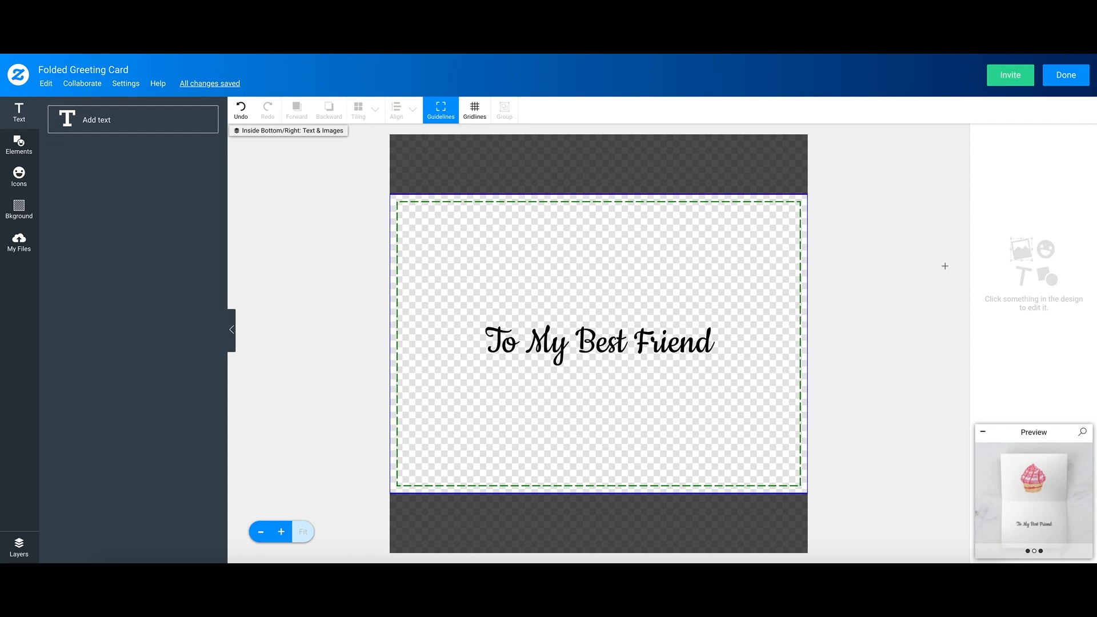
# Step: Add the pink cupcake image to the card's Back area, shrink it slightly and centre it
pyautogui.click(16, 553)
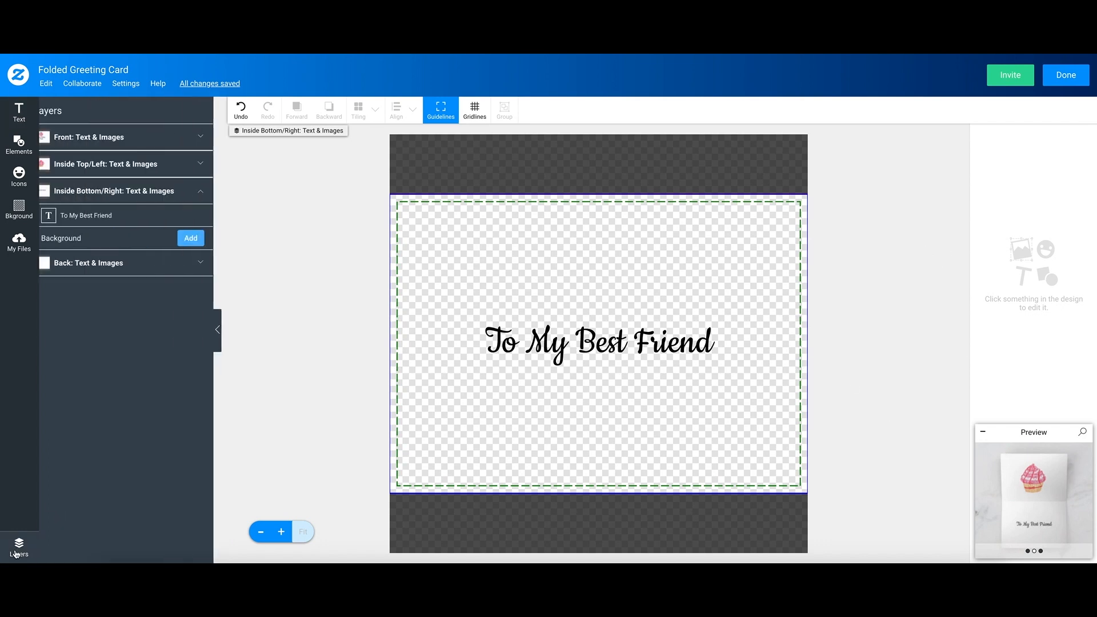
pyautogui.click(112, 271)
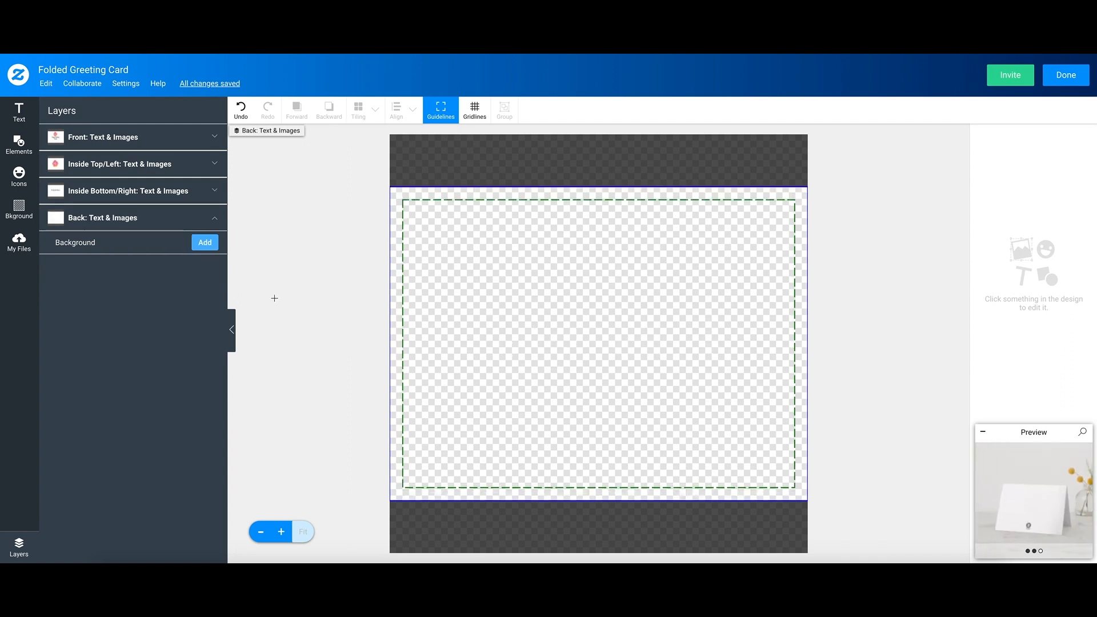
pyautogui.click(40, 257)
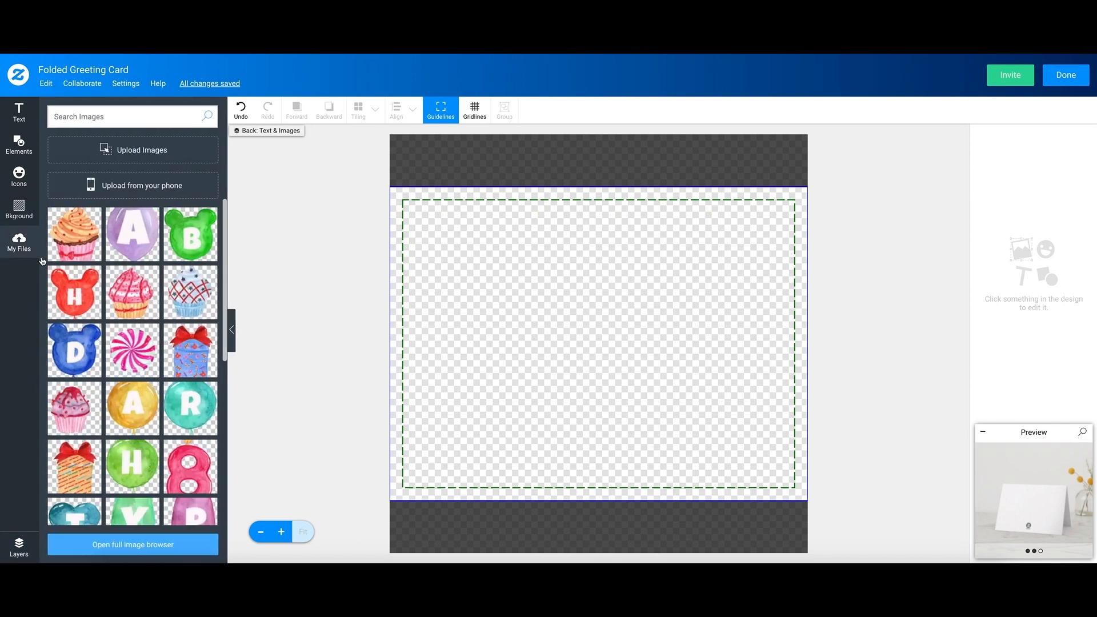
pyautogui.click(135, 300)
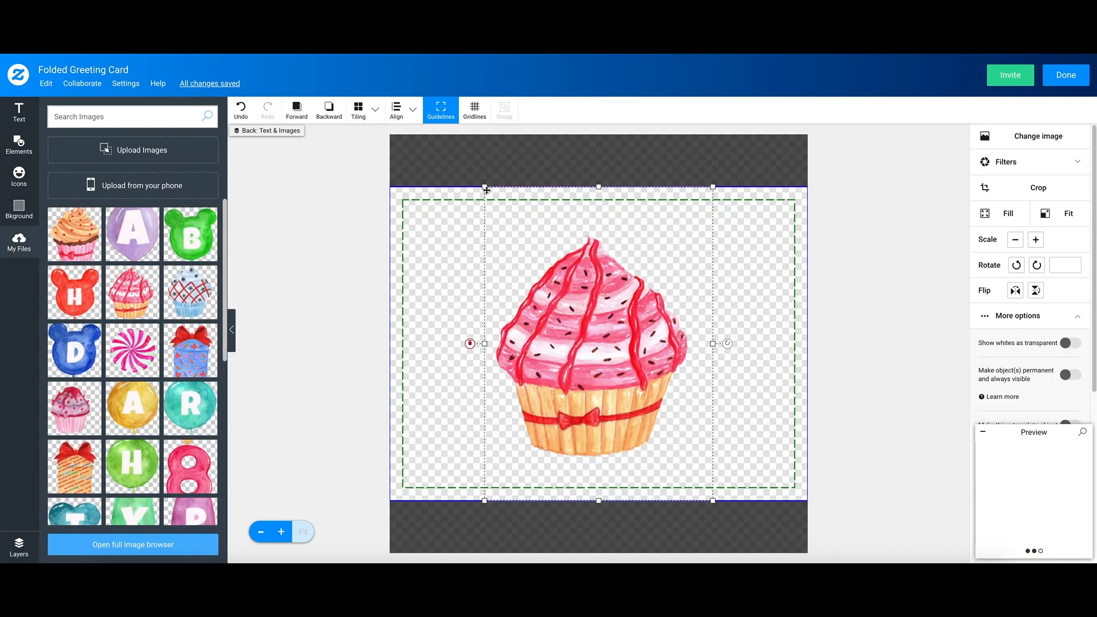
pyautogui.moveTo(484, 186); pyautogui.dragTo(510, 222)
pyautogui.moveTo(641, 340)
pyautogui.mouseDown()
pyautogui.moveTo(635, 320)
pyautogui.moveTo(646, 327)
pyautogui.moveTo(630, 326)
pyautogui.mouseUp()
pyautogui.click(852, 367)
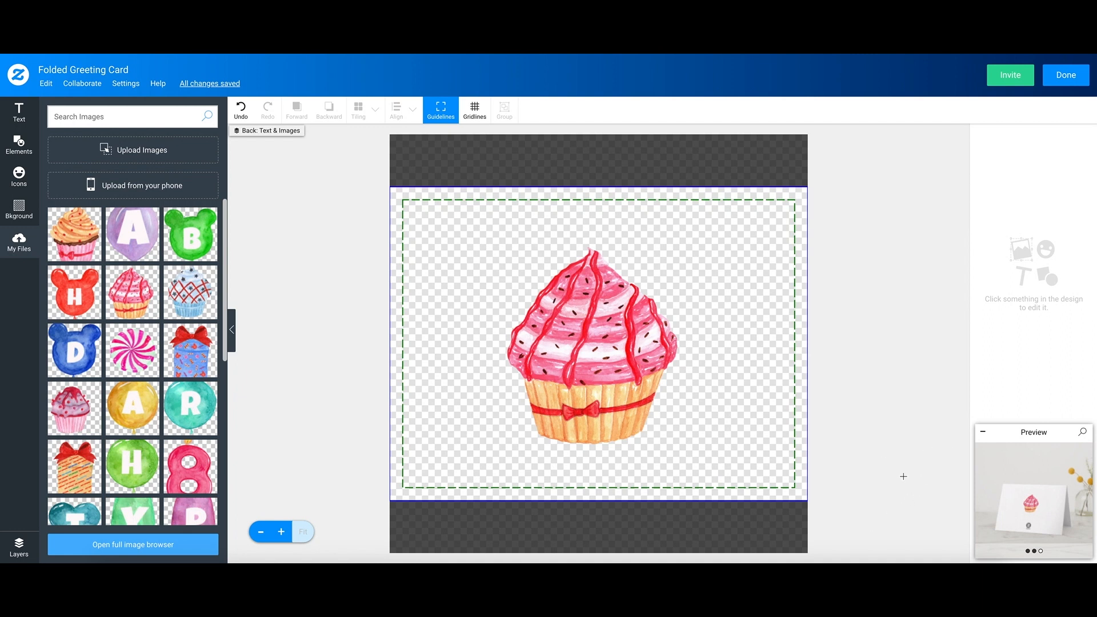
# Step: Preview the card's front, inside and back, and review its layers
pyautogui.click(1029, 551)
pyautogui.click(1035, 552)
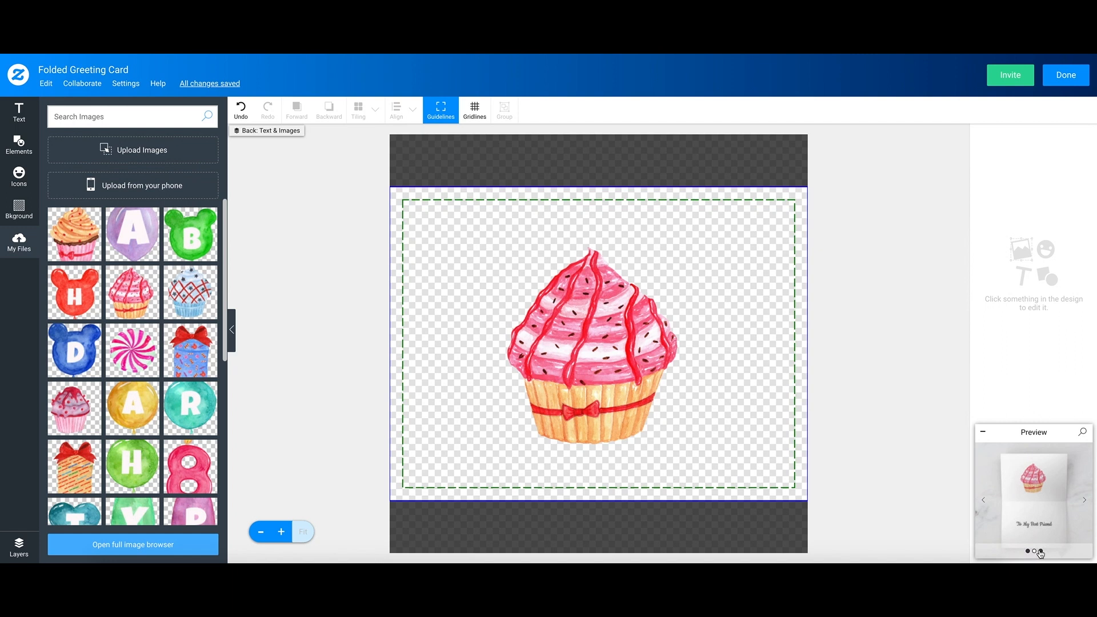
pyautogui.click(1040, 552)
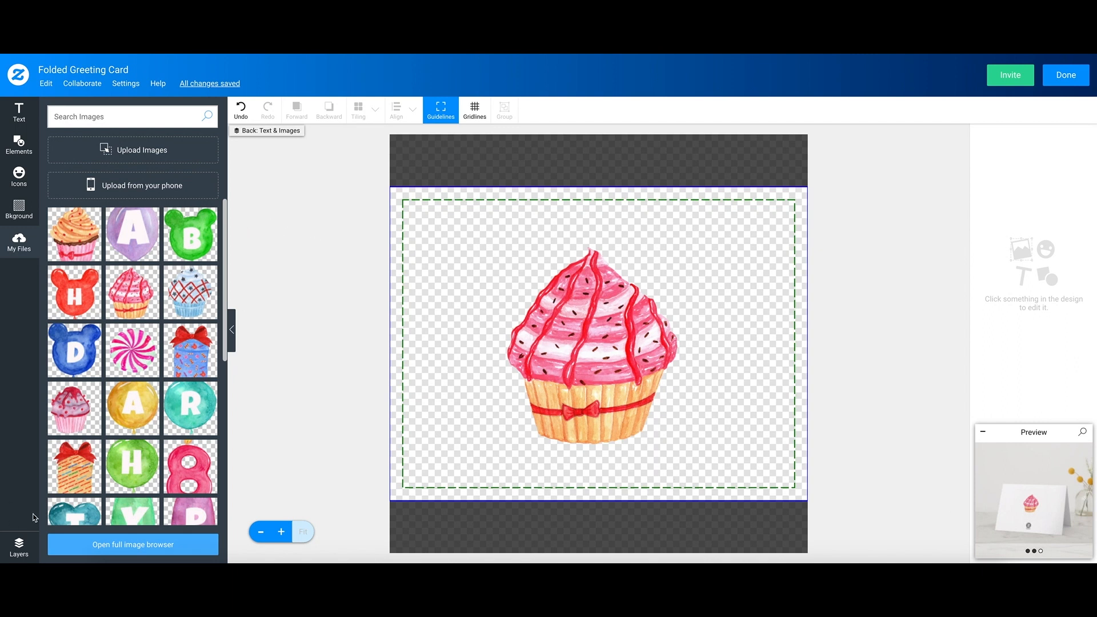
pyautogui.click(19, 548)
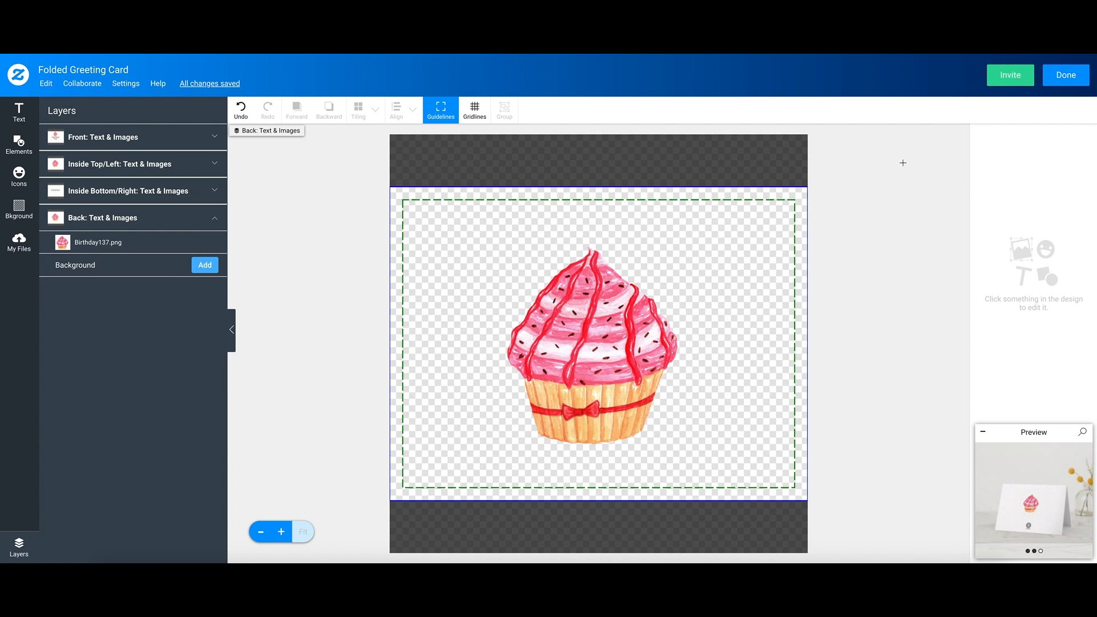
# Step: Finish the design and start a sale listing for it with the title "Happy Birthday Card"
pyautogui.click(1066, 82)
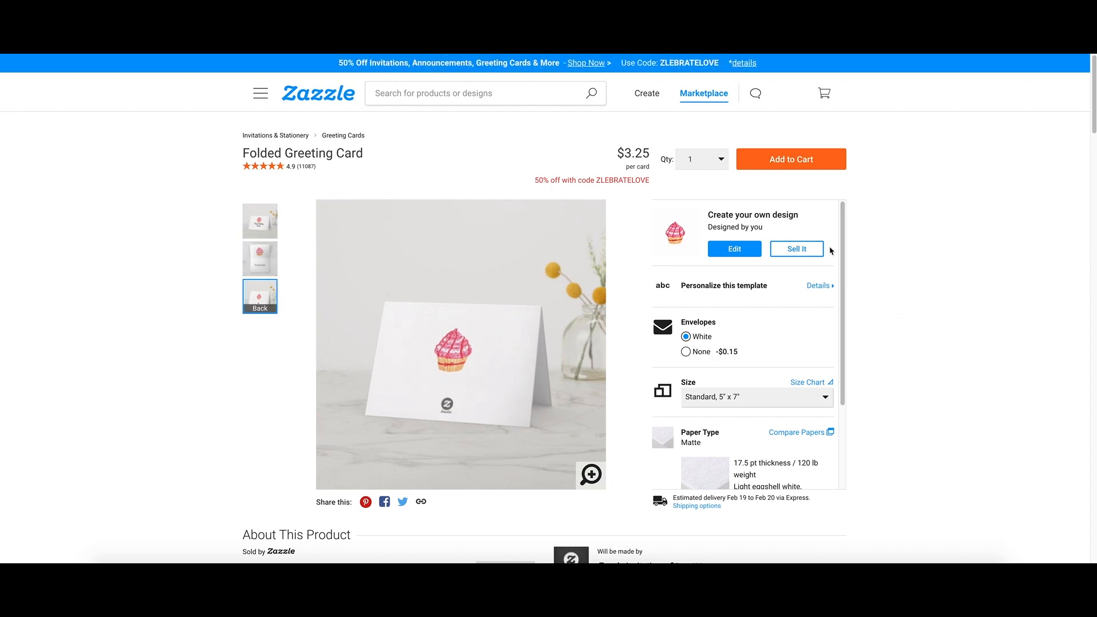
pyautogui.click(814, 249)
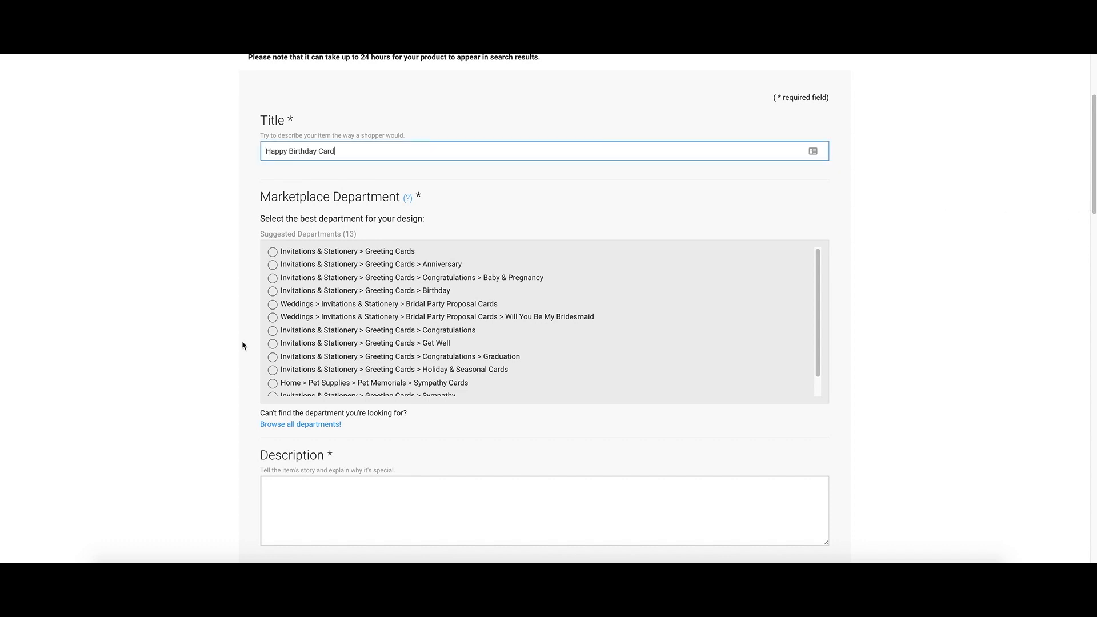
# Step: Set the department to Invitations & Stationery > Greeting Cards > Birthday and enter the description "This is a birthday card for my best friend!"
pyautogui.scroll(-2, 243, 346)
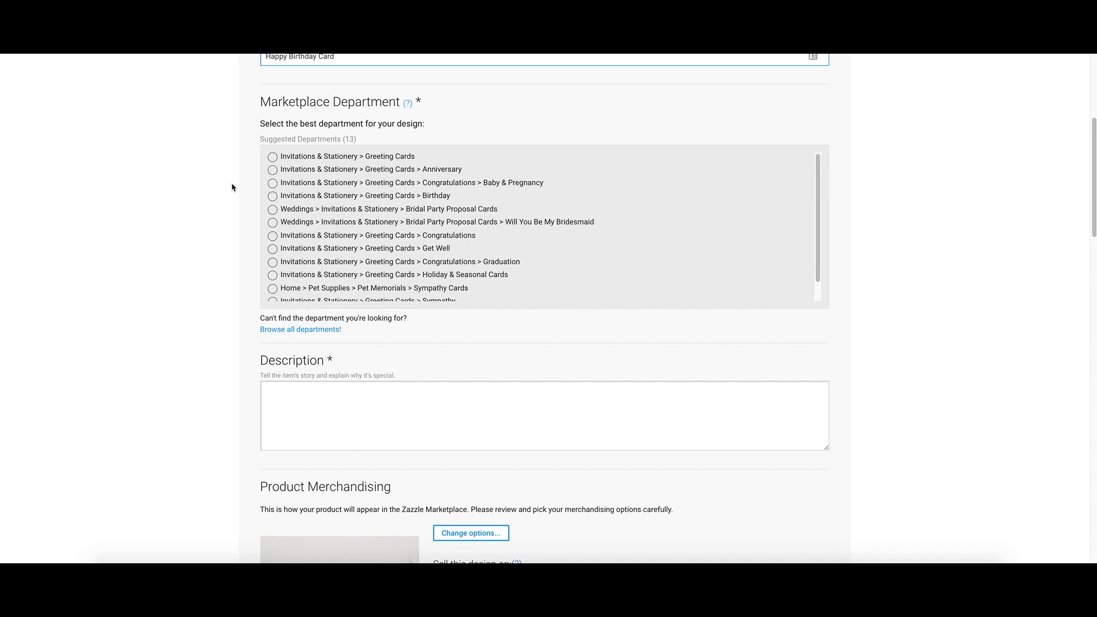
pyautogui.click(273, 196)
pyautogui.click(272, 140)
pyautogui.click(372, 200)
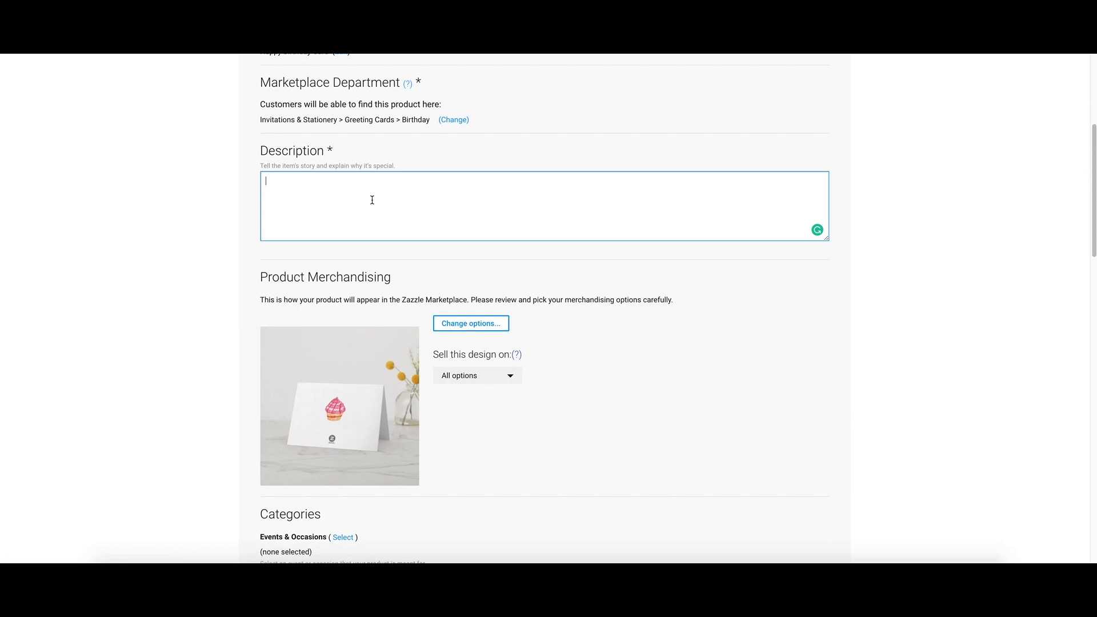
# Step: Set the Events & Occasions category to Occasions > Birthdays > Best Friends
pyautogui.scroll(-4, 342, 313)
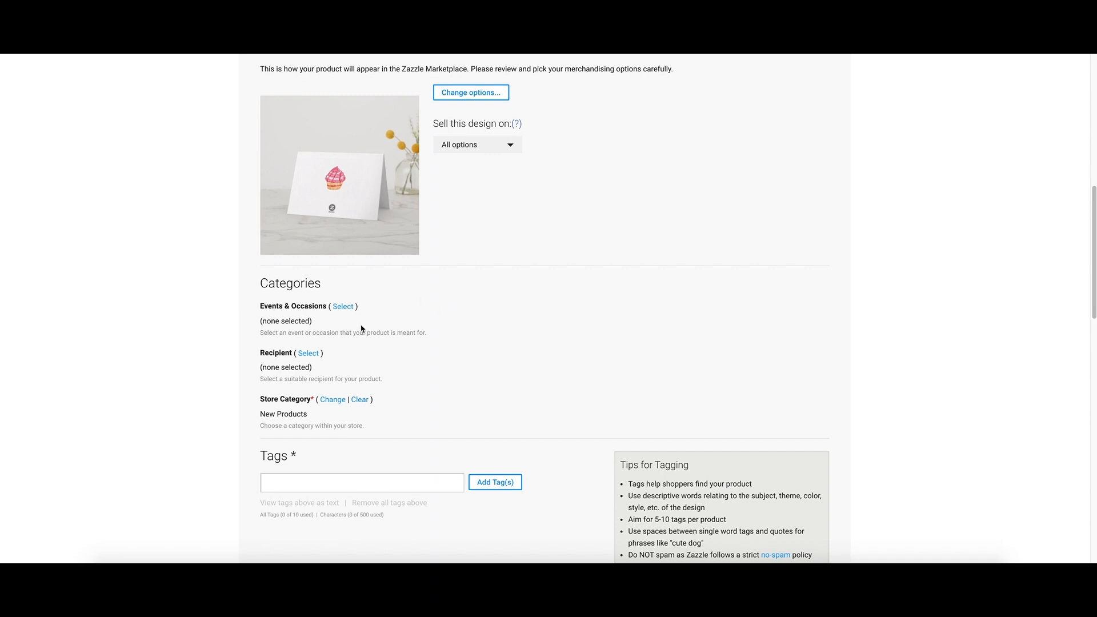
pyautogui.scroll(-2, 258, 318)
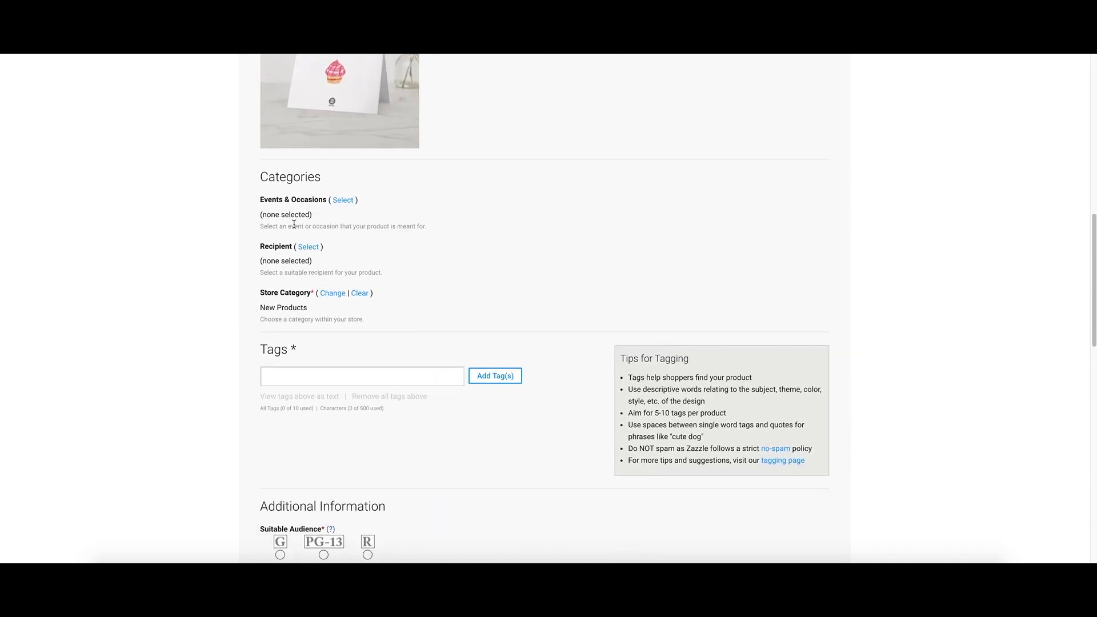
pyautogui.click(343, 199)
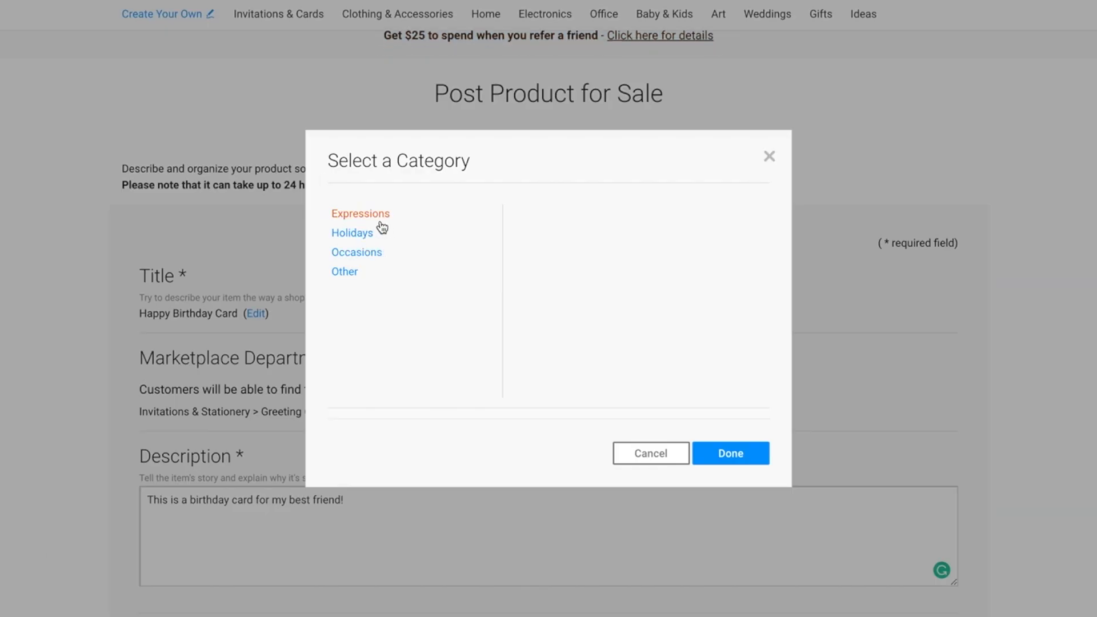
pyautogui.click(375, 255)
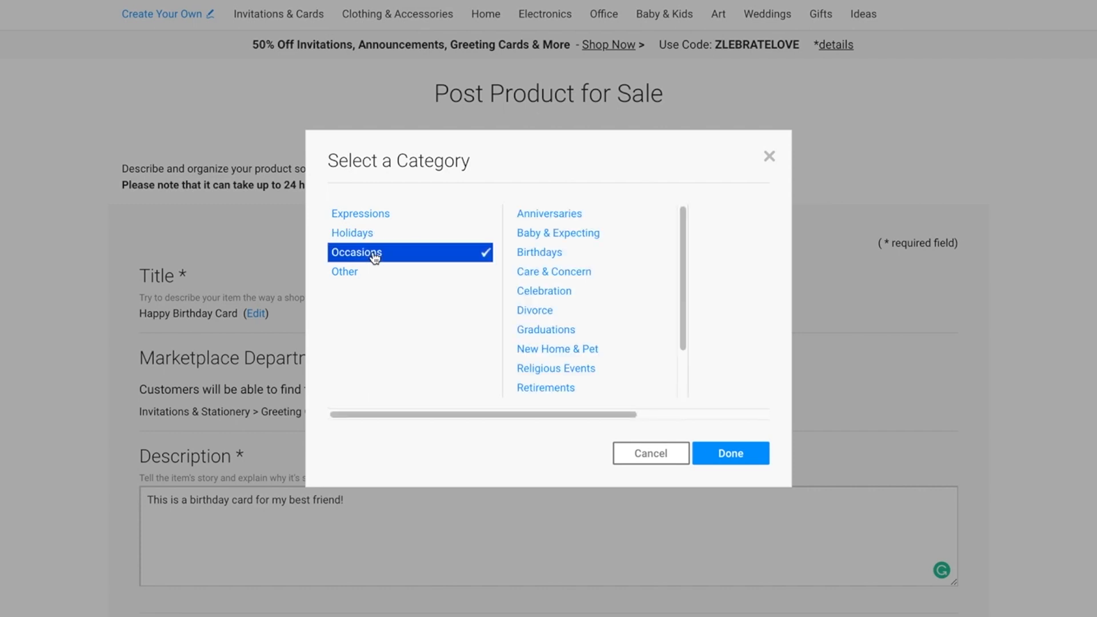
pyautogui.click(542, 256)
pyautogui.click(759, 241)
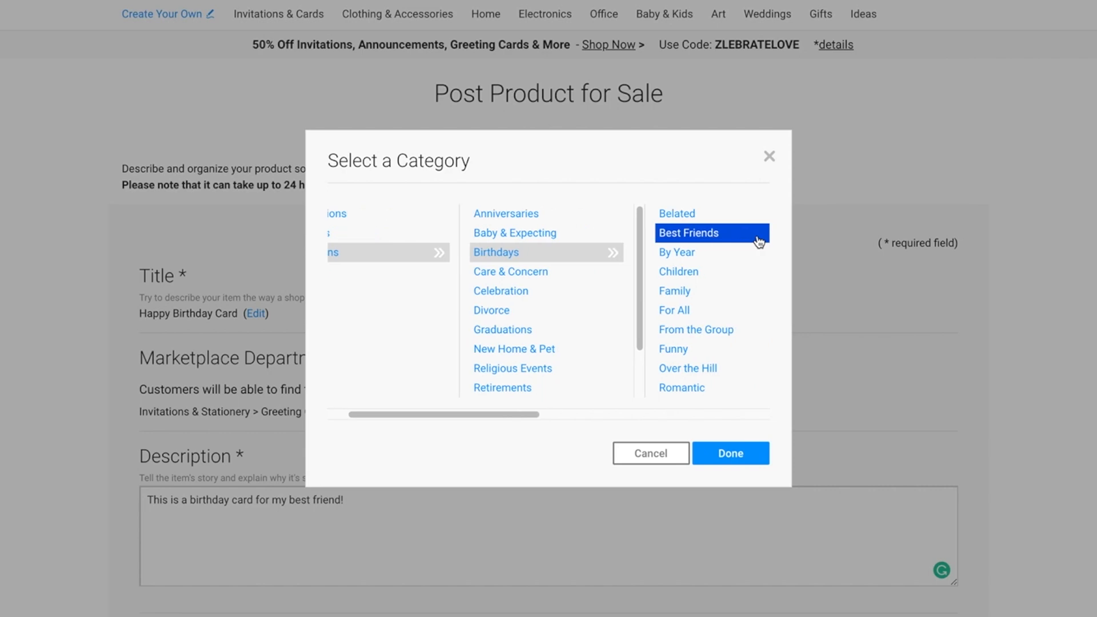
pyautogui.click(730, 454)
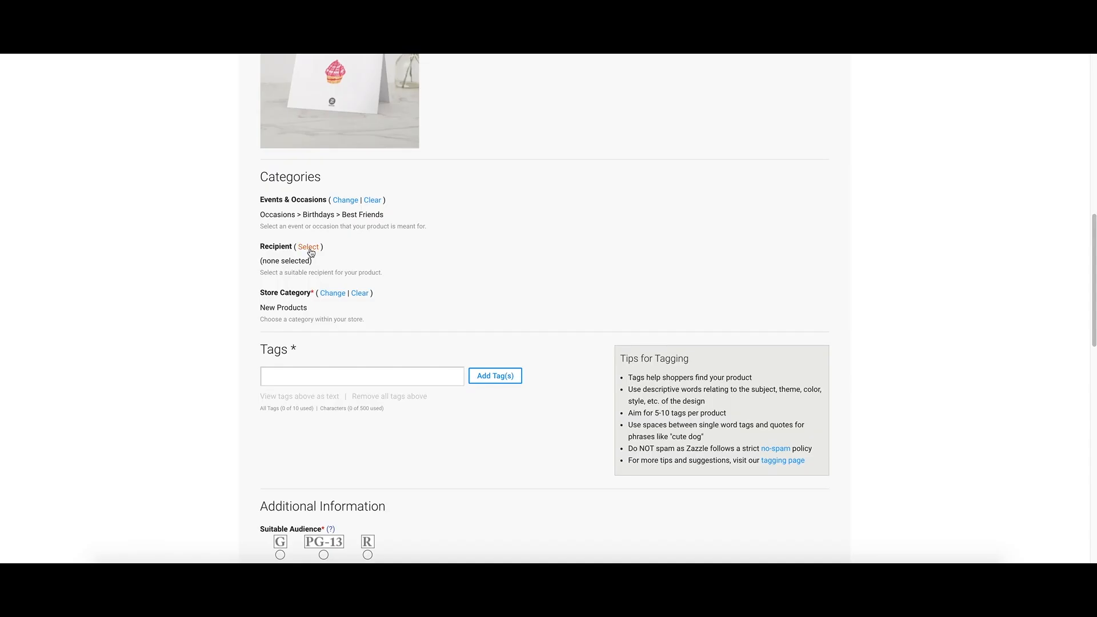
# Step: Set the listing's Recipient category to For Anyone
pyautogui.click(309, 247)
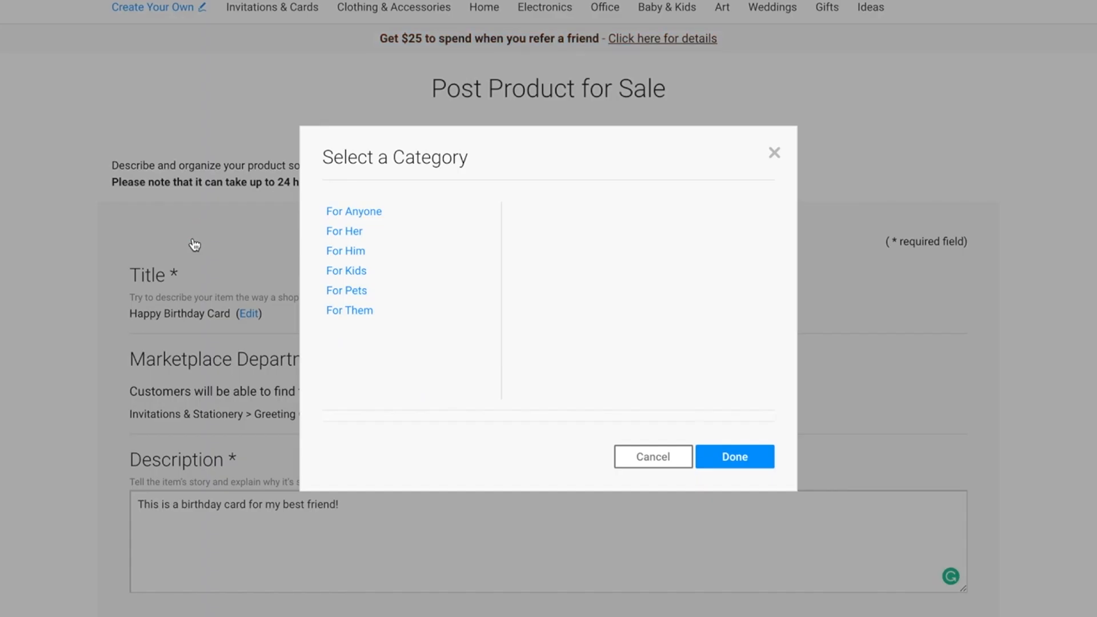
pyautogui.click(404, 215)
pyautogui.click(735, 456)
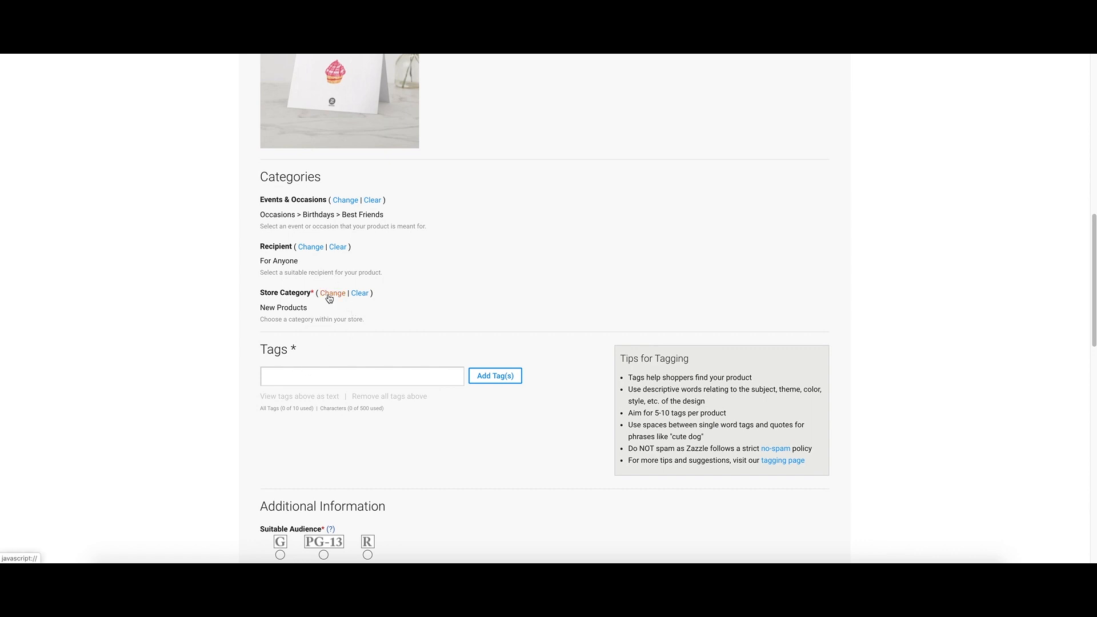
# Step: Add the tags happy, birthday, cupcake, the recipient's first name, best, friend, friendship and childhood to the listing
pyautogui.scroll(-1, 474, 286)
pyautogui.click(362, 316)
pyautogui.write('happy ')
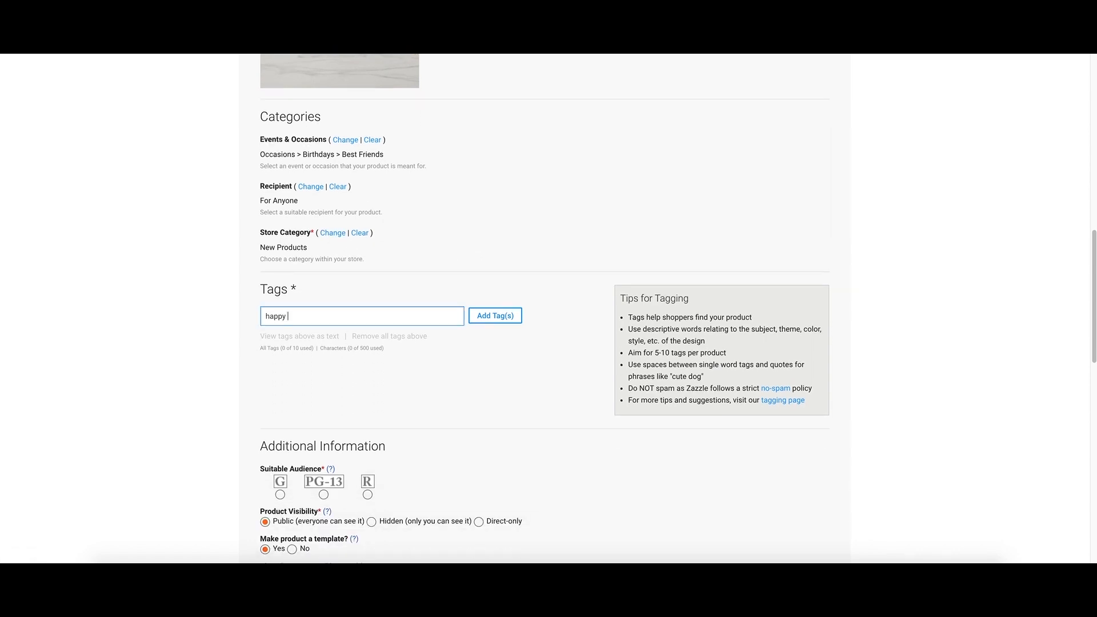
pyautogui.write('birthday')
pyautogui.press('Return')
pyautogui.write('b')
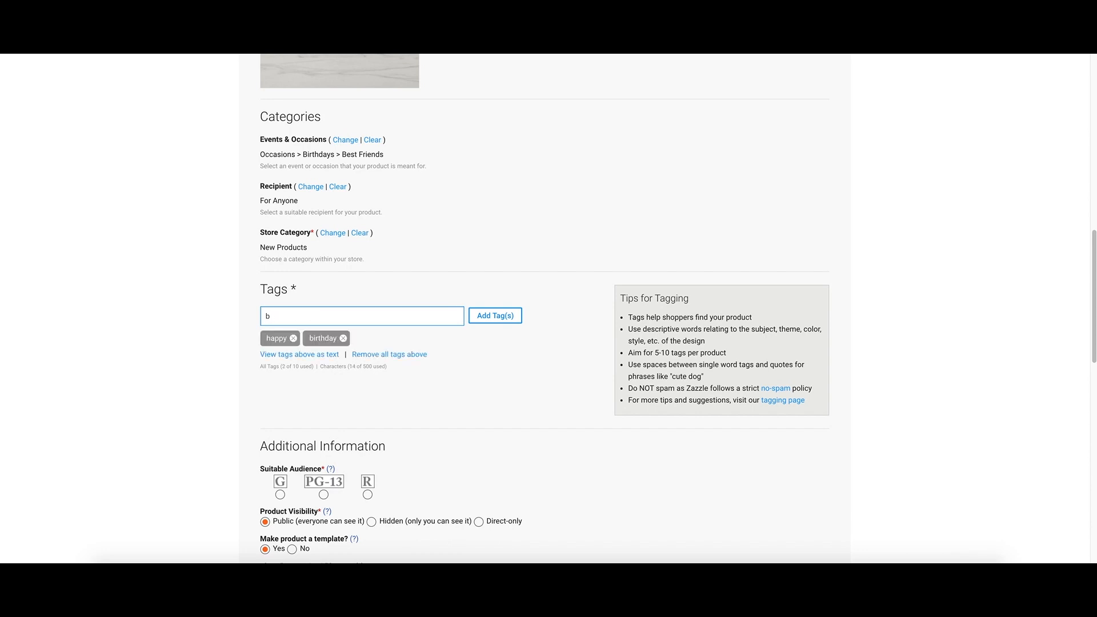
pyautogui.write('ircake')
pyautogui.press('Return')
pyautogui.write('arah')
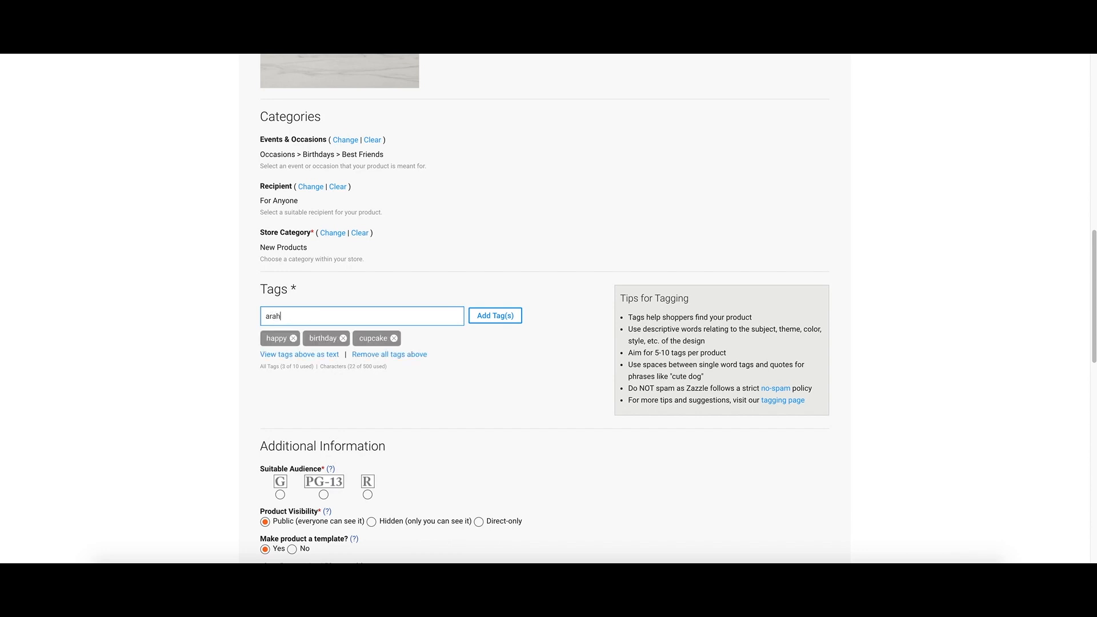
pyautogui.press('Return')
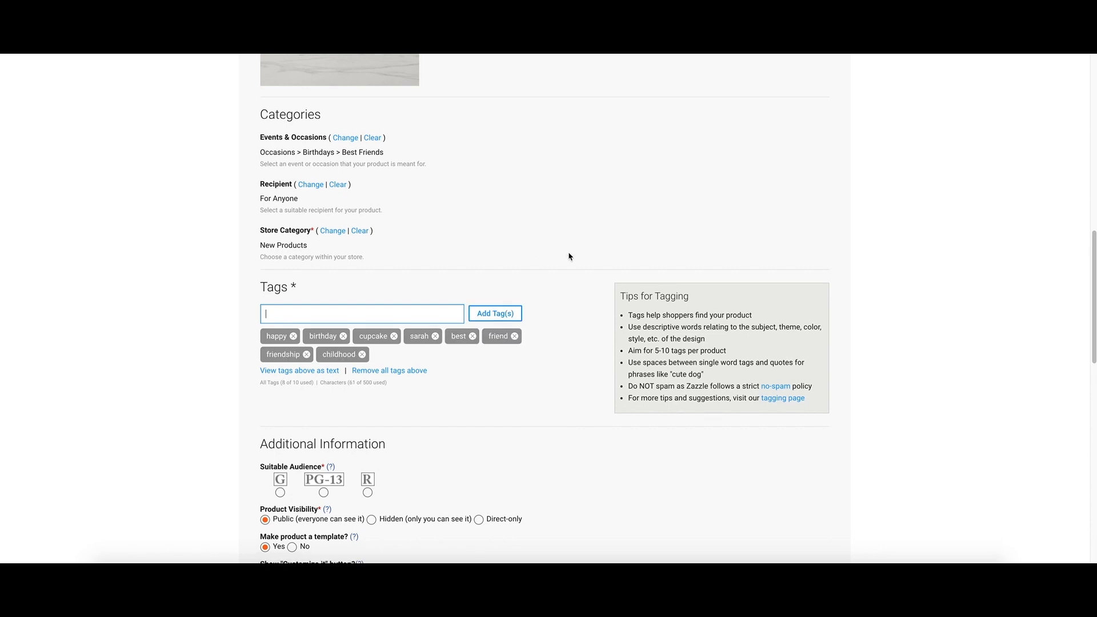
# Step: Set the suitable audience to G and review the product visibility, template and "Customize it" options
pyautogui.scroll(-3, 571, 254)
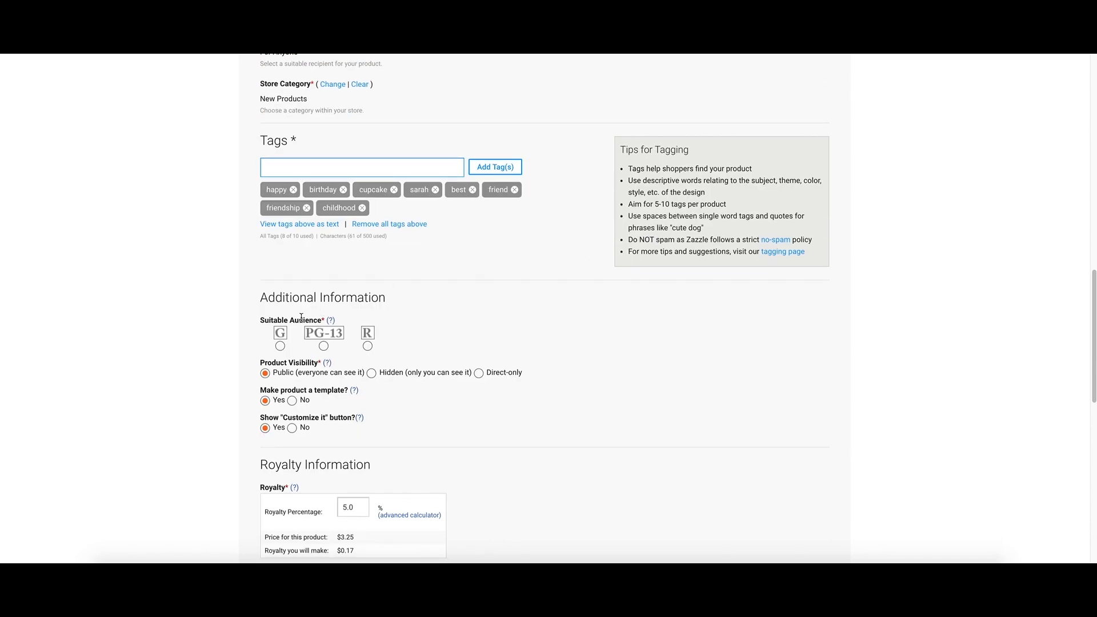
pyautogui.click(280, 347)
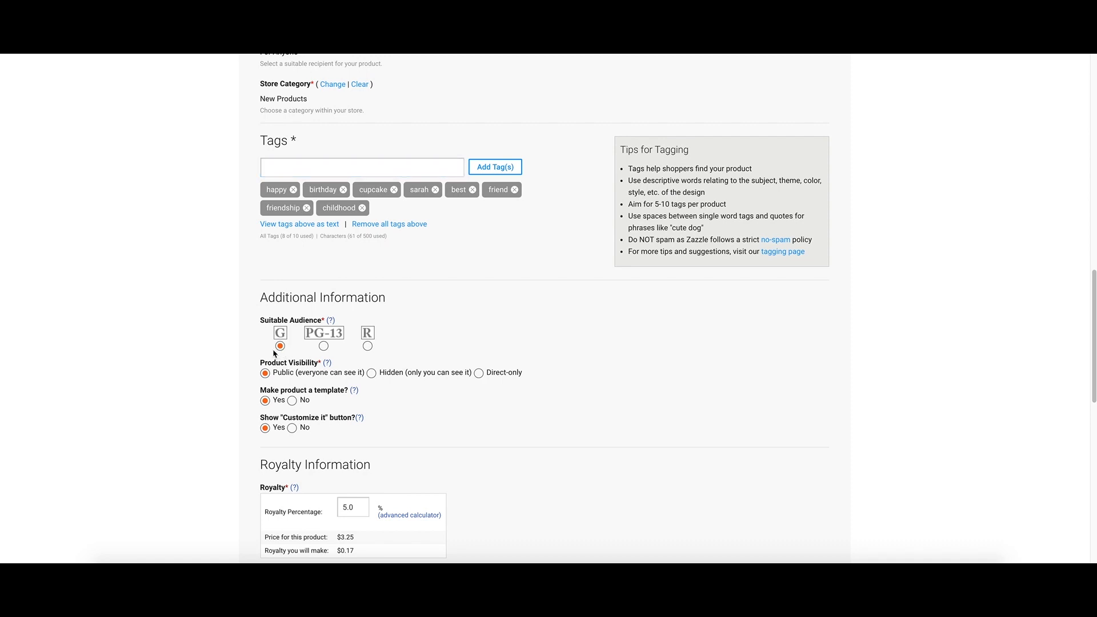
pyautogui.scroll(-1, 161, 359)
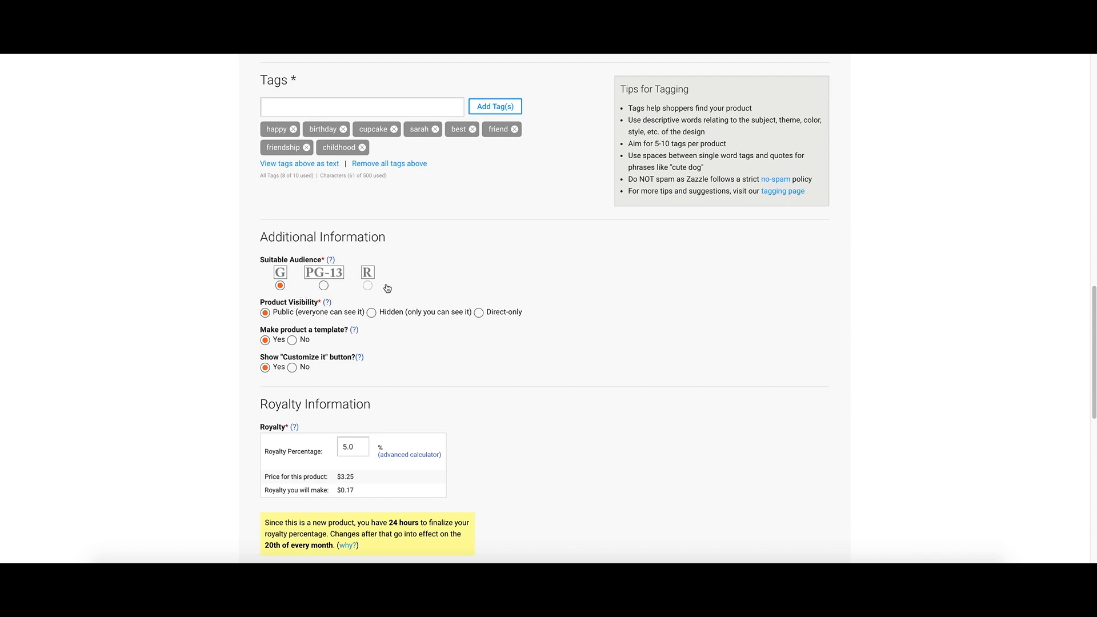
pyautogui.scroll(-1, 587, 251)
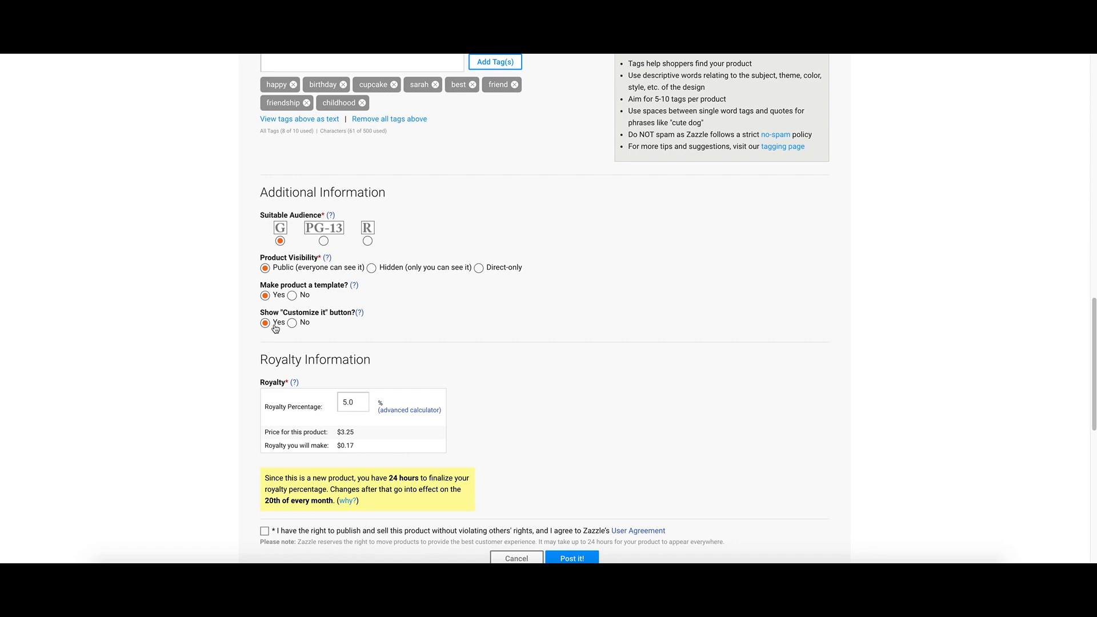
# Step: Confirm the publishing rights and agreement to Zazzle's User Agreement, and post the card for sale
pyautogui.scroll(-2, 217, 335)
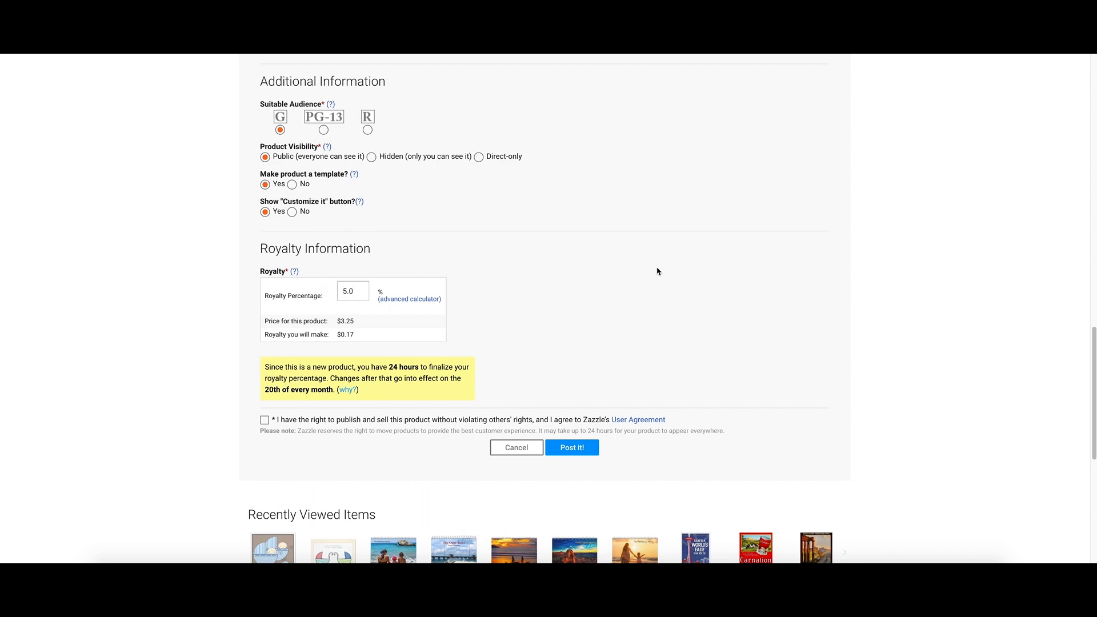
pyautogui.click(264, 420)
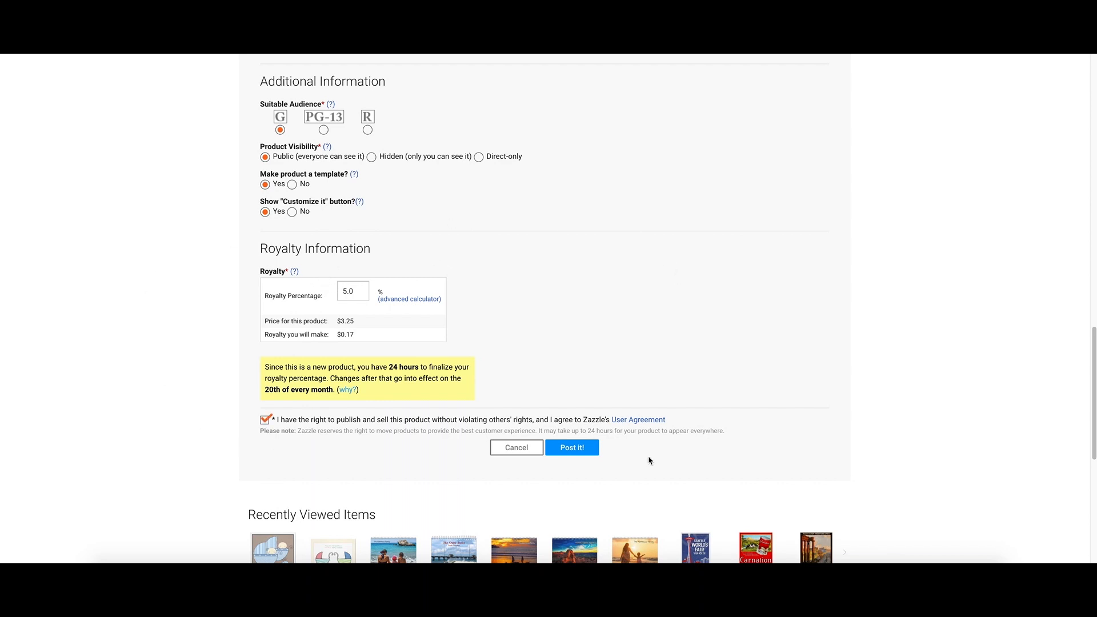
pyautogui.click(590, 452)
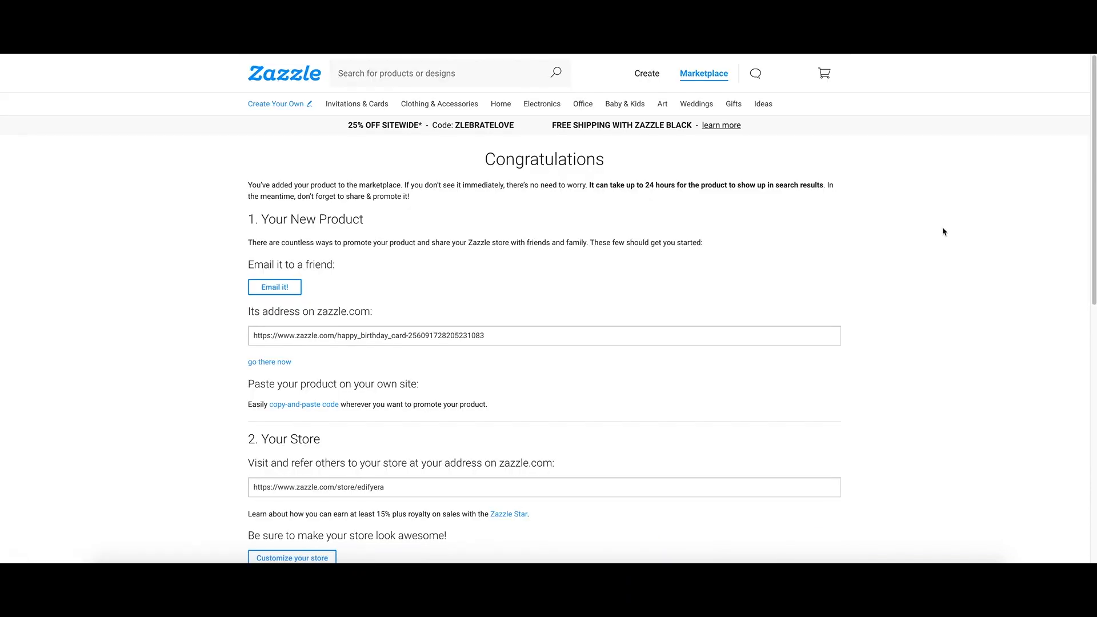